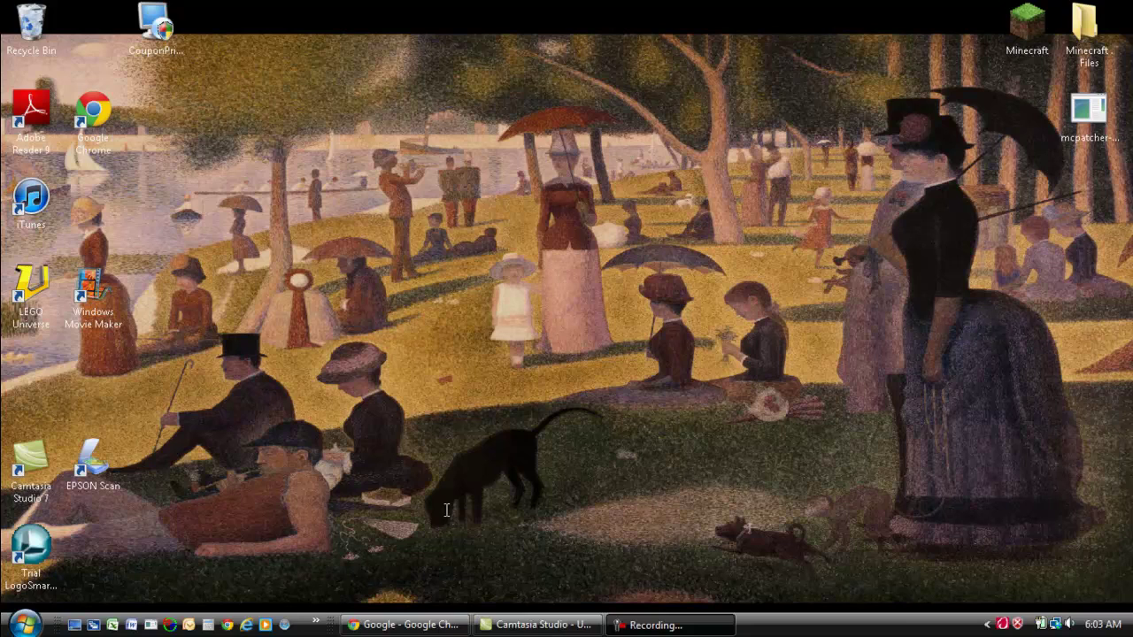
Search Google for "Minecraft Technic Mod Pack v4" and open the "Technic v4.4.0 for Minecraft 1.8.1" forum thread
left_click(409, 626)
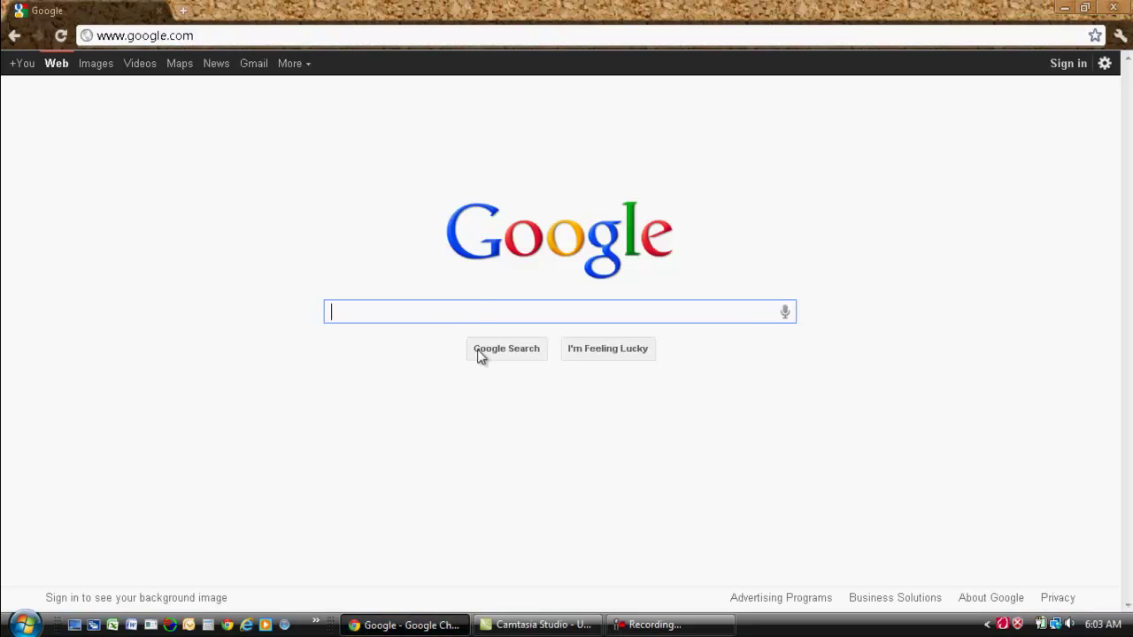
type("Minecraft Technic Mod Pack v4")
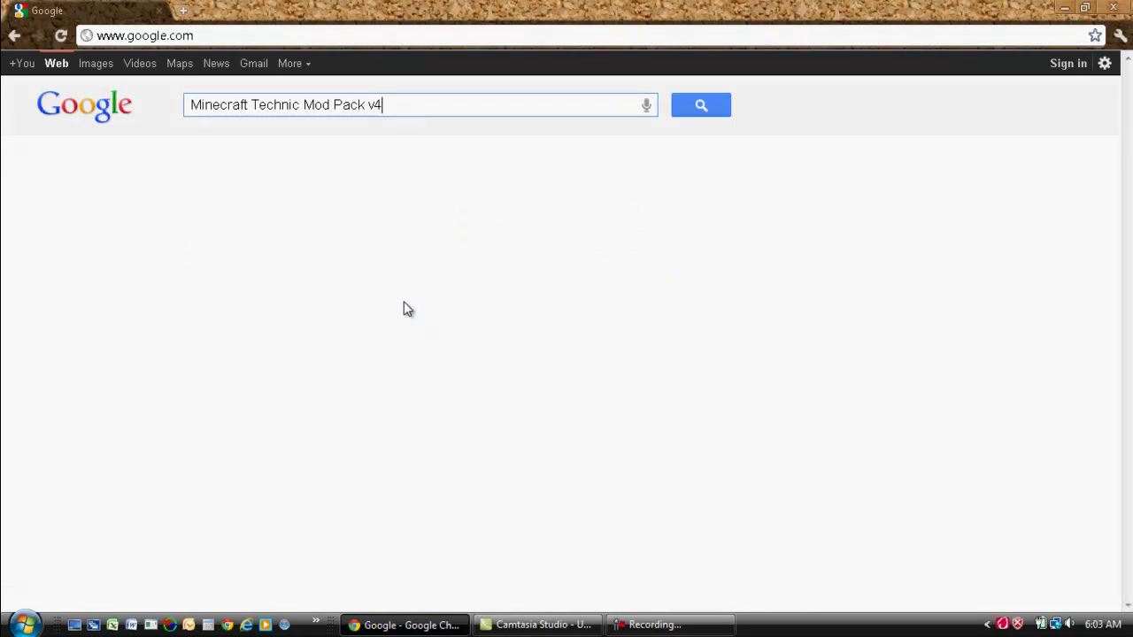
key("Return")
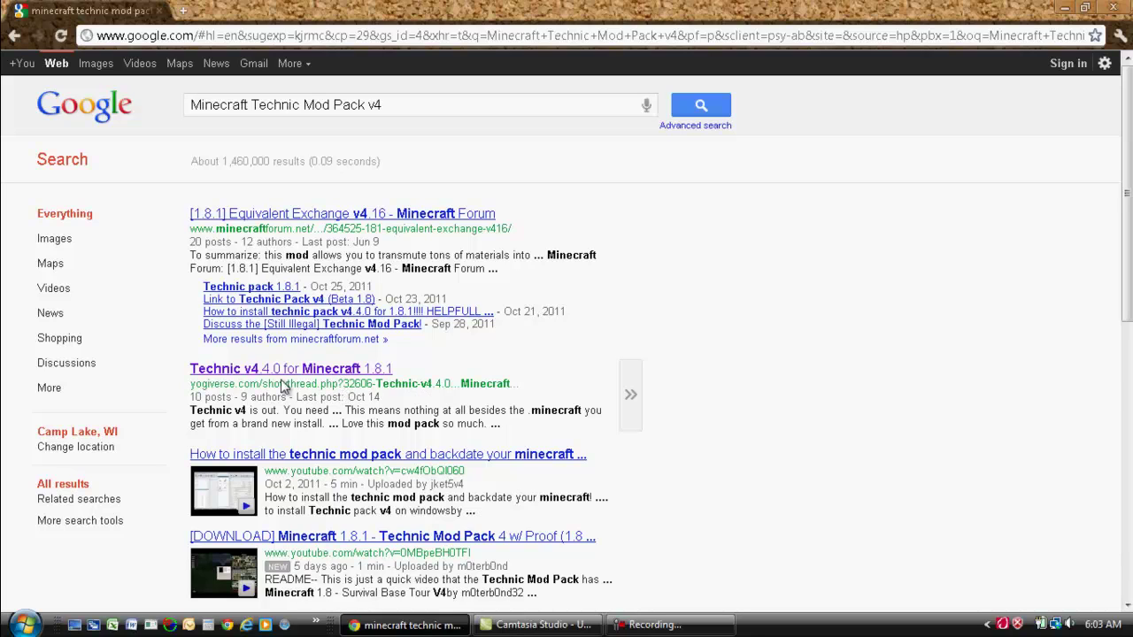
left_click(343, 373)
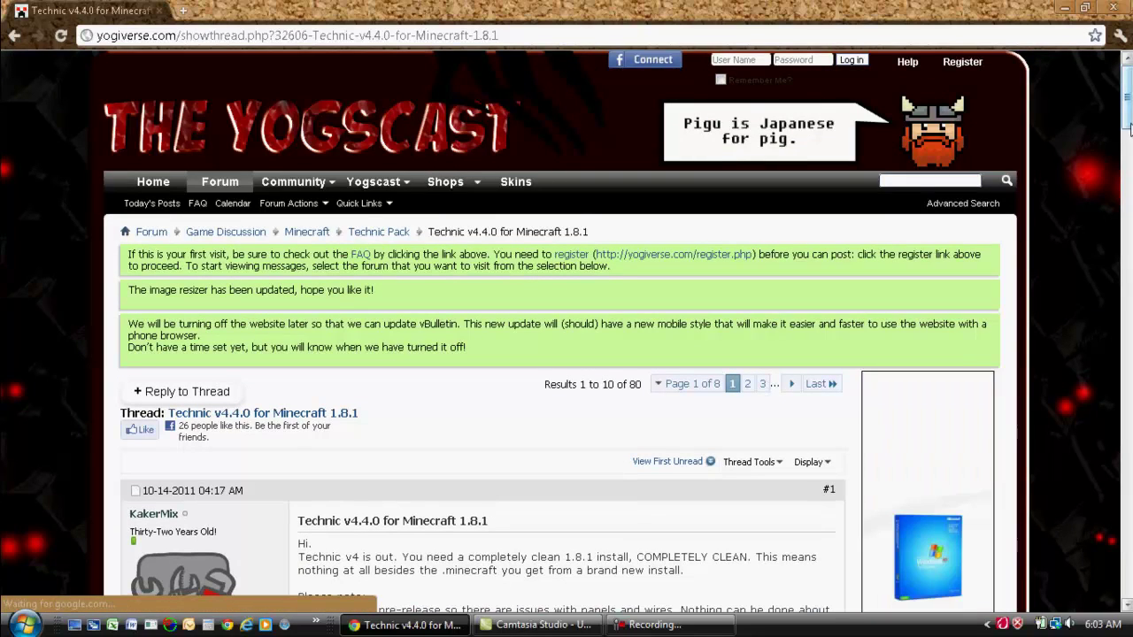
Follow the first post's direct link, download Technic4.4.0.rar from MediaFire and save it in Downloads as Technic
left_click_drag(1127, 120, 1127, 152)
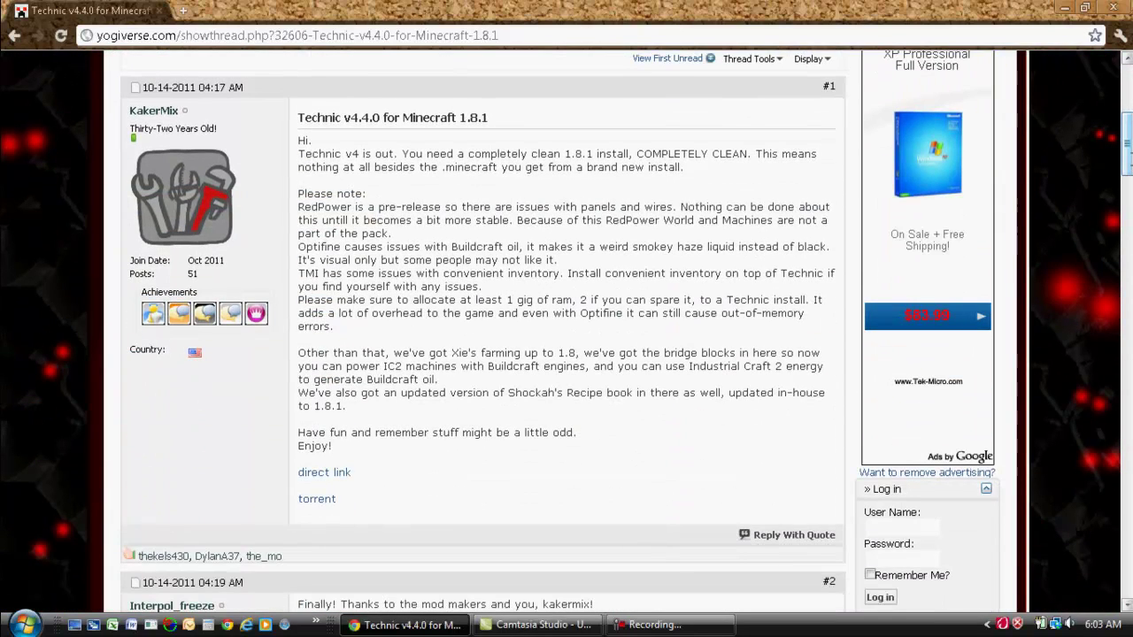
left_click(328, 475)
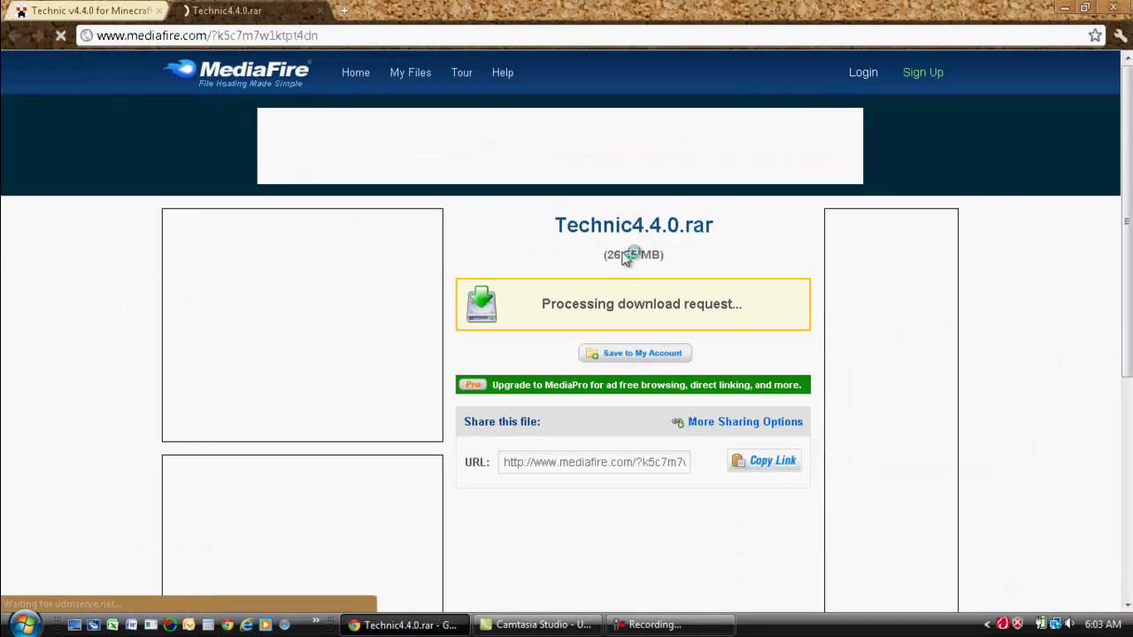
left_click(629, 304)
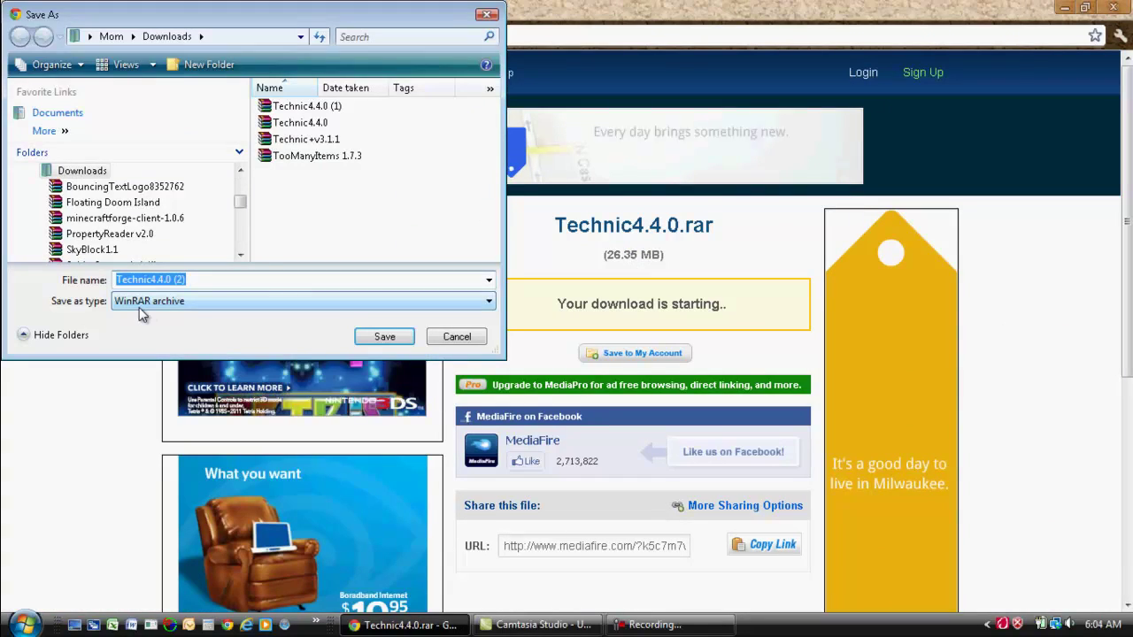
type("Technic")
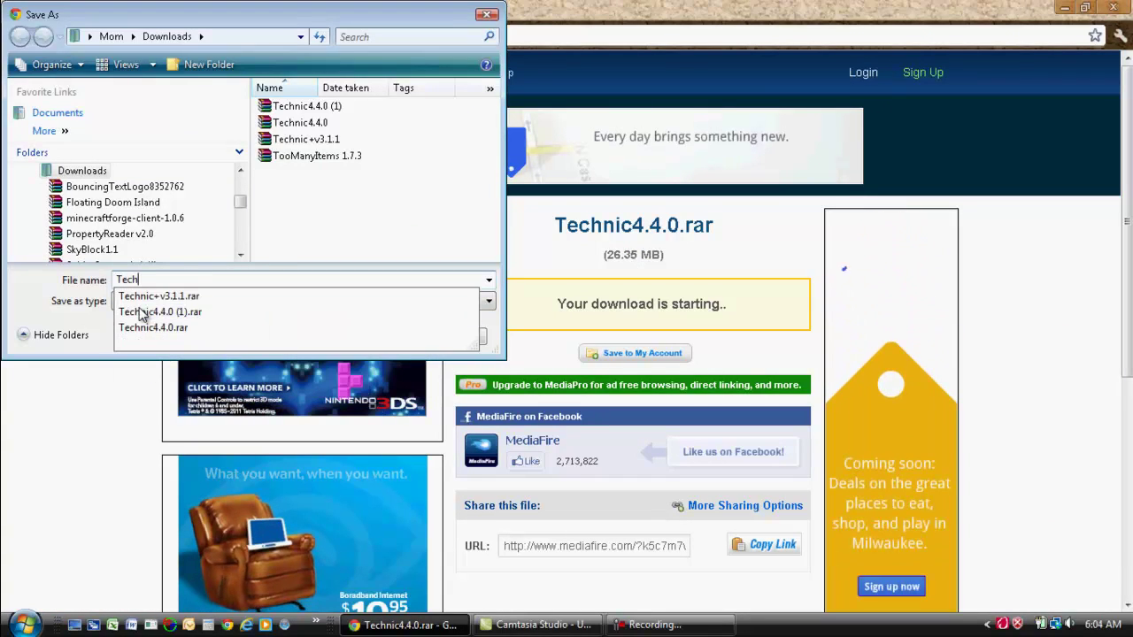
key("Return")
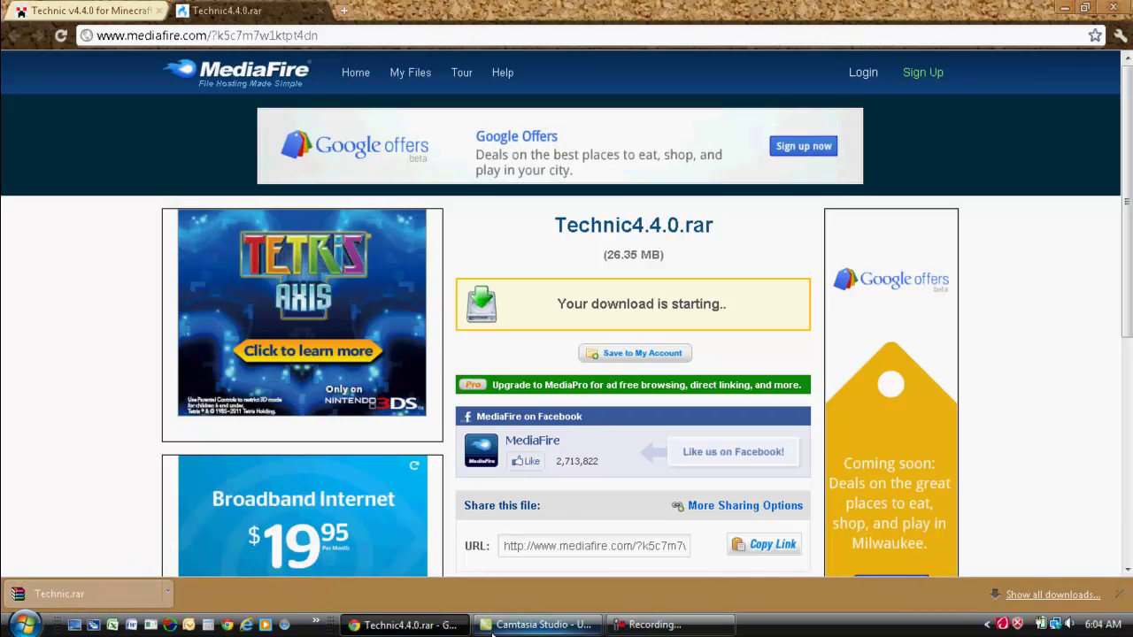
Shrink the browser window, place the downloaded Technic.rar on the desktop and close the browser
left_click(62, 607)
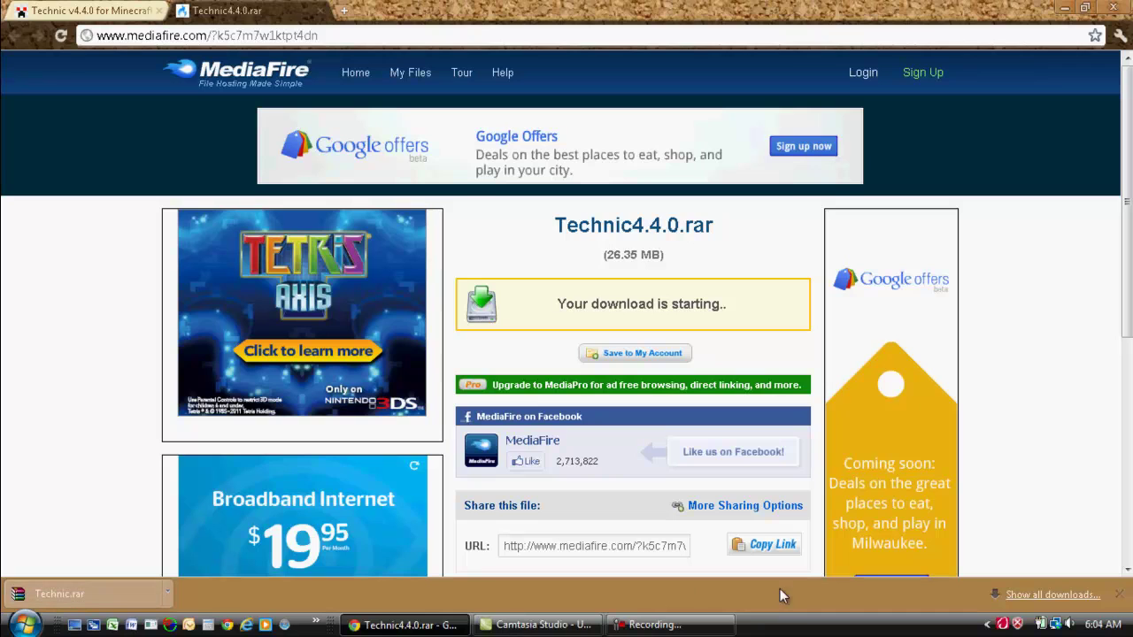
left_click(1087, 8)
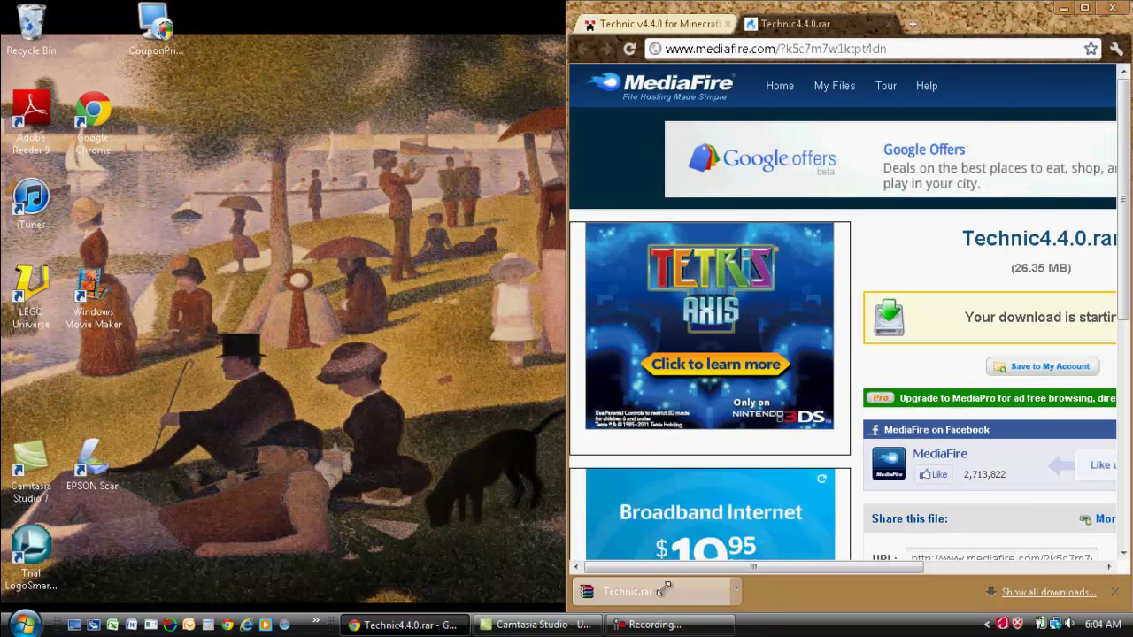
left_click_drag(628, 591, 404, 531)
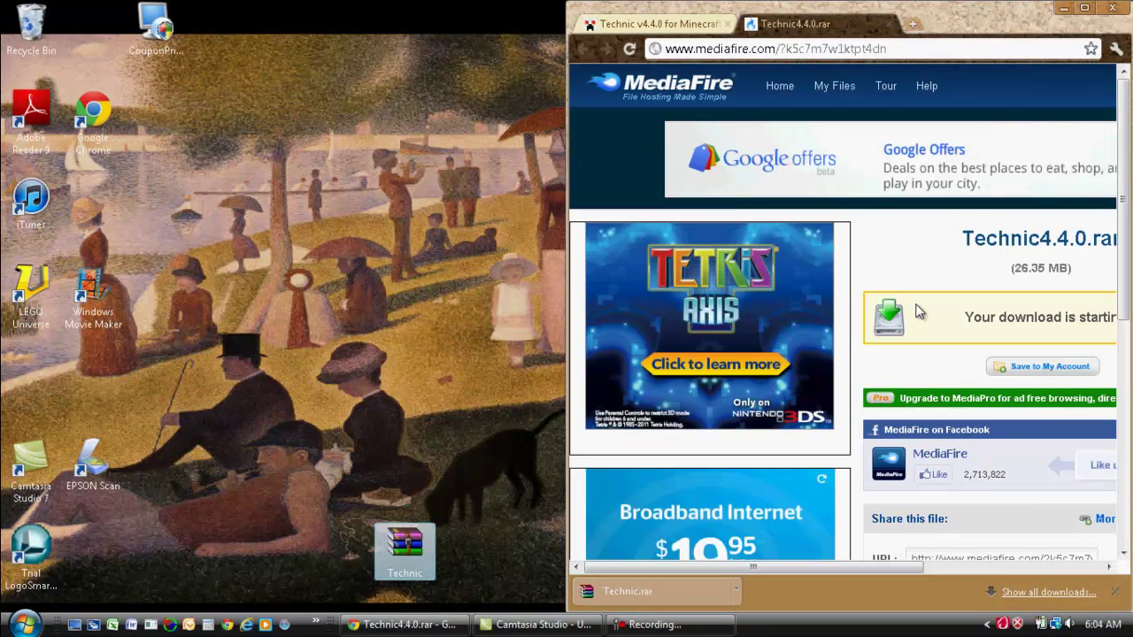
left_click(1115, 7)
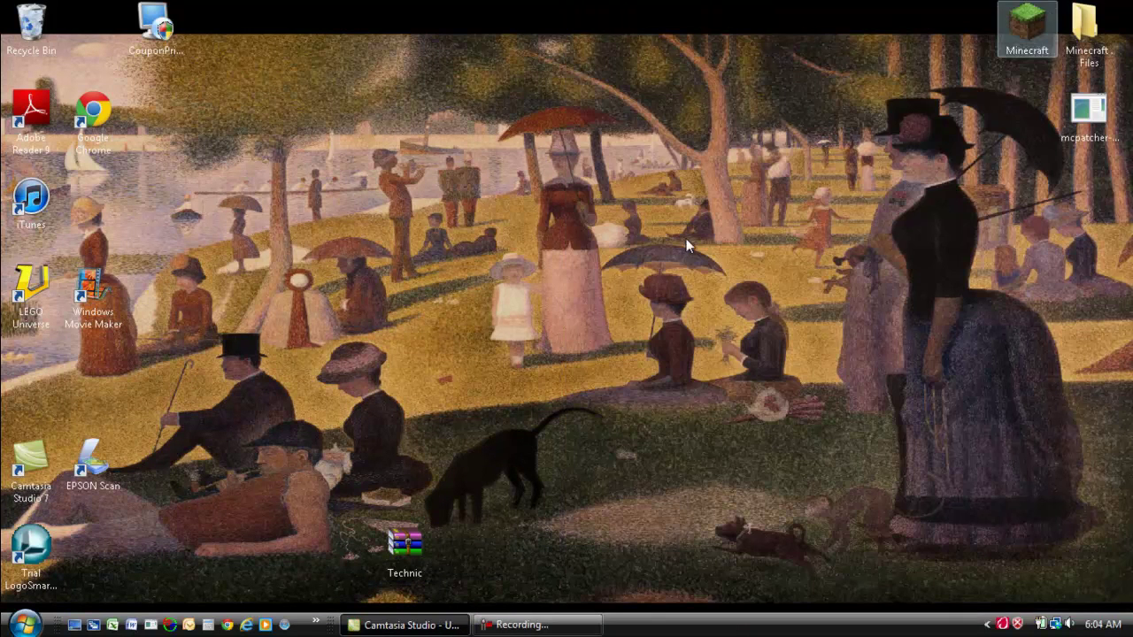
Open the Technic archive from the desktop and locate Technic_Installer.jar in it
double_click(399, 538)
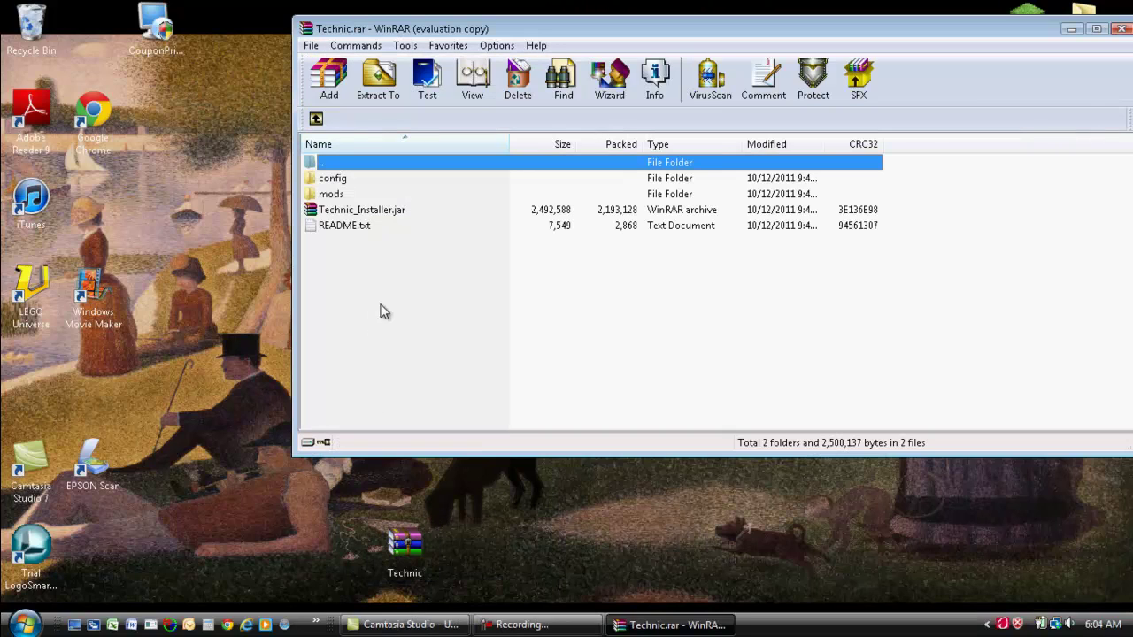
left_click(855, 172)
left_click(362, 215)
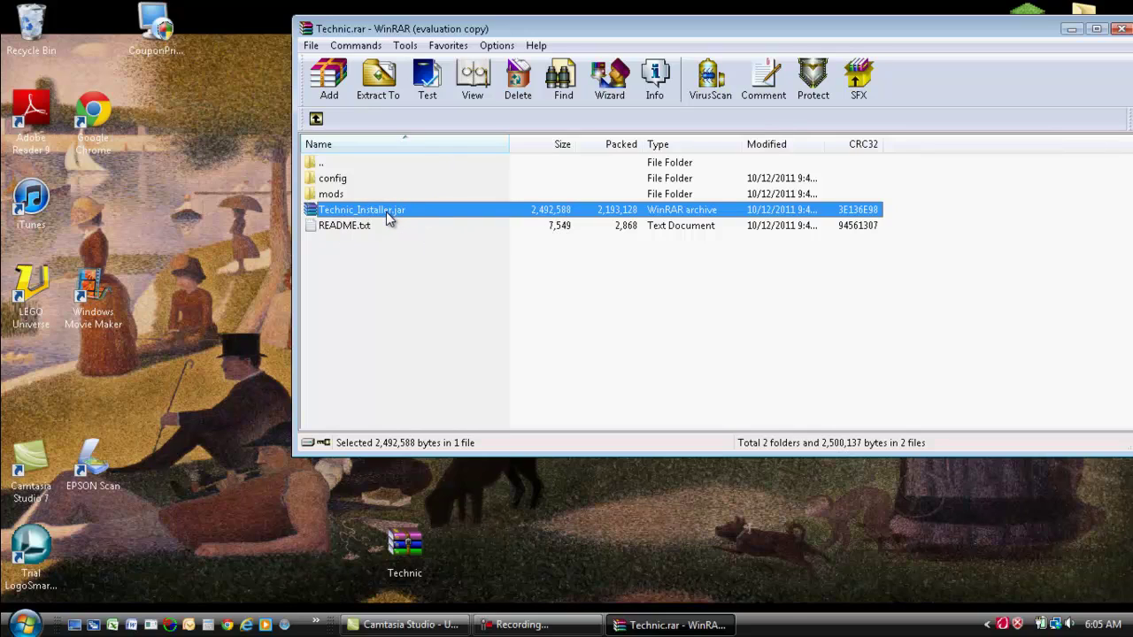
right_click(386, 219)
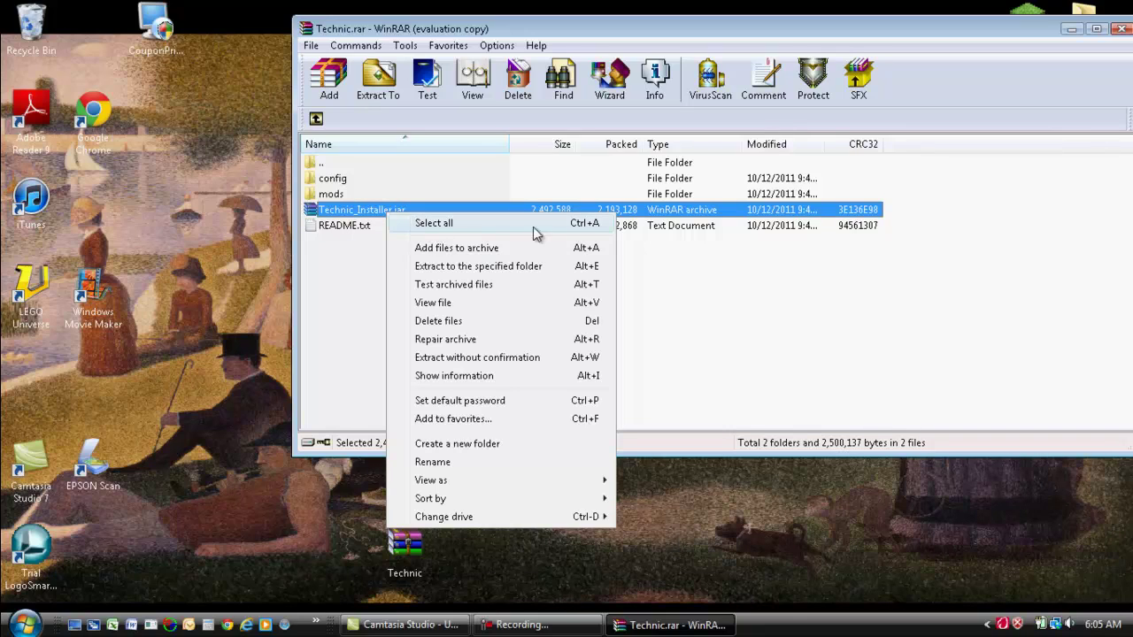
left_click(729, 301)
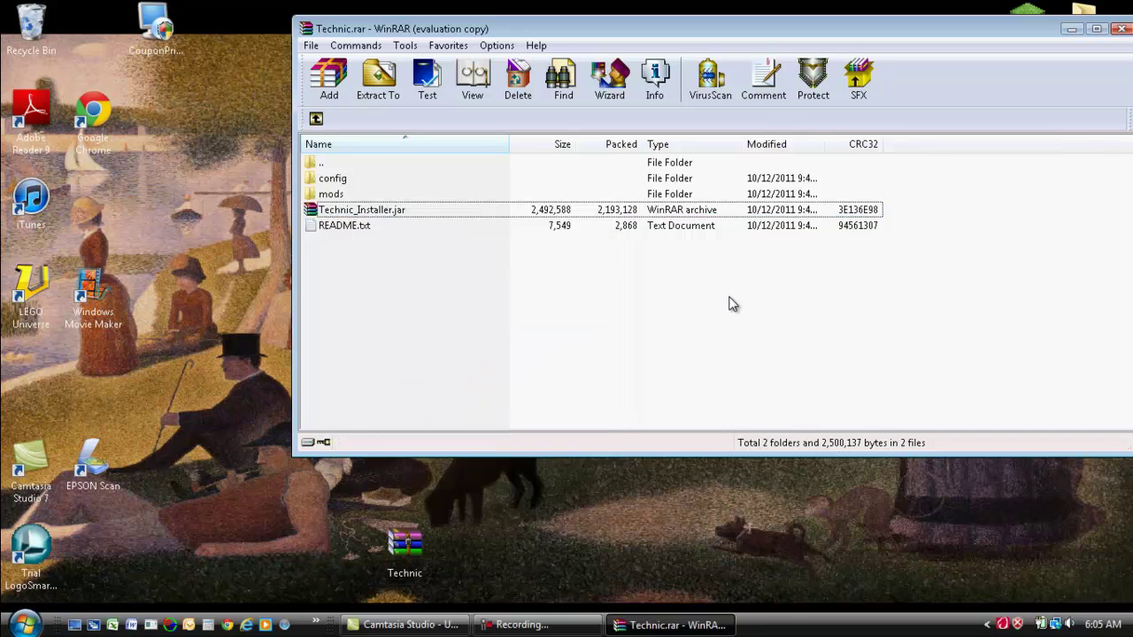
Create a new folder named Mod on the desktop
right_click(198, 455)
mouse_move(288, 418)
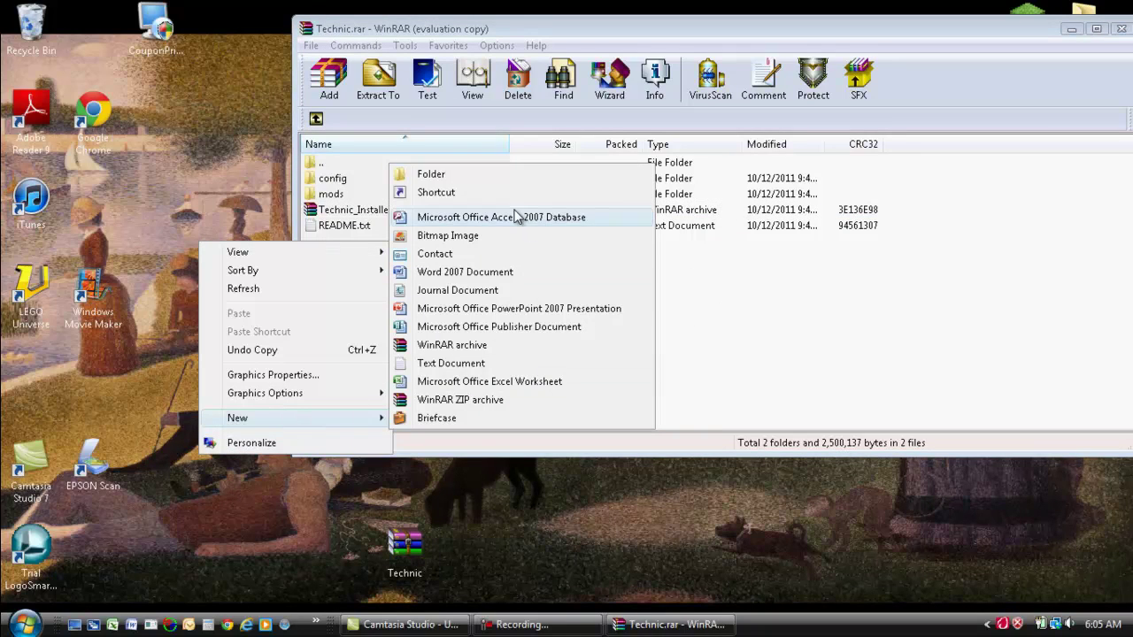
left_click(474, 176)
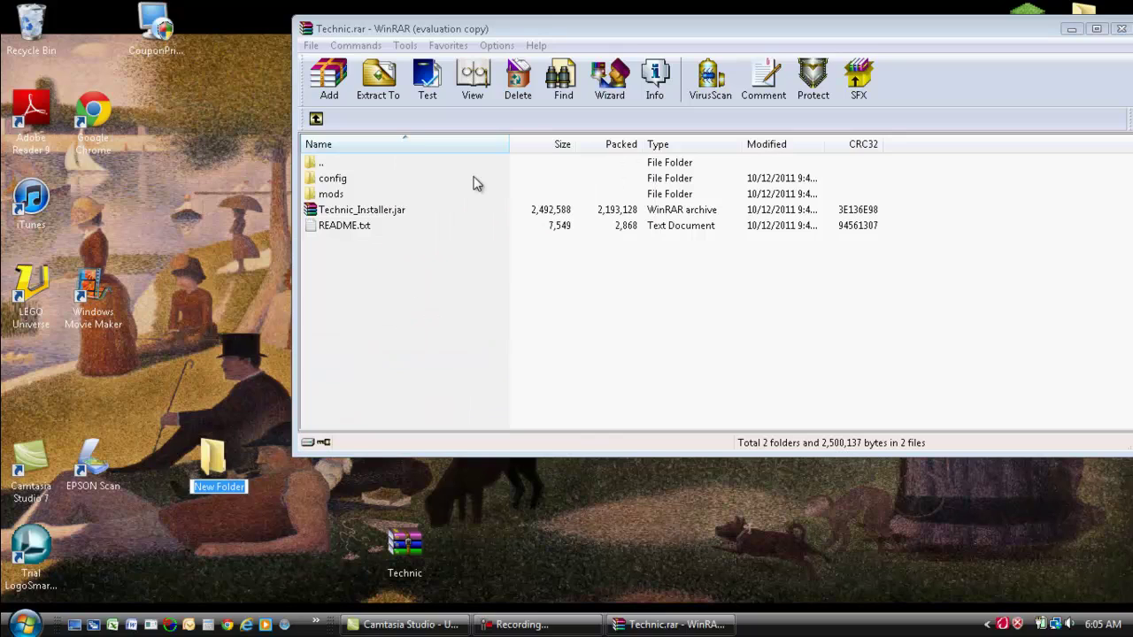
type("Mod")
key("Return")
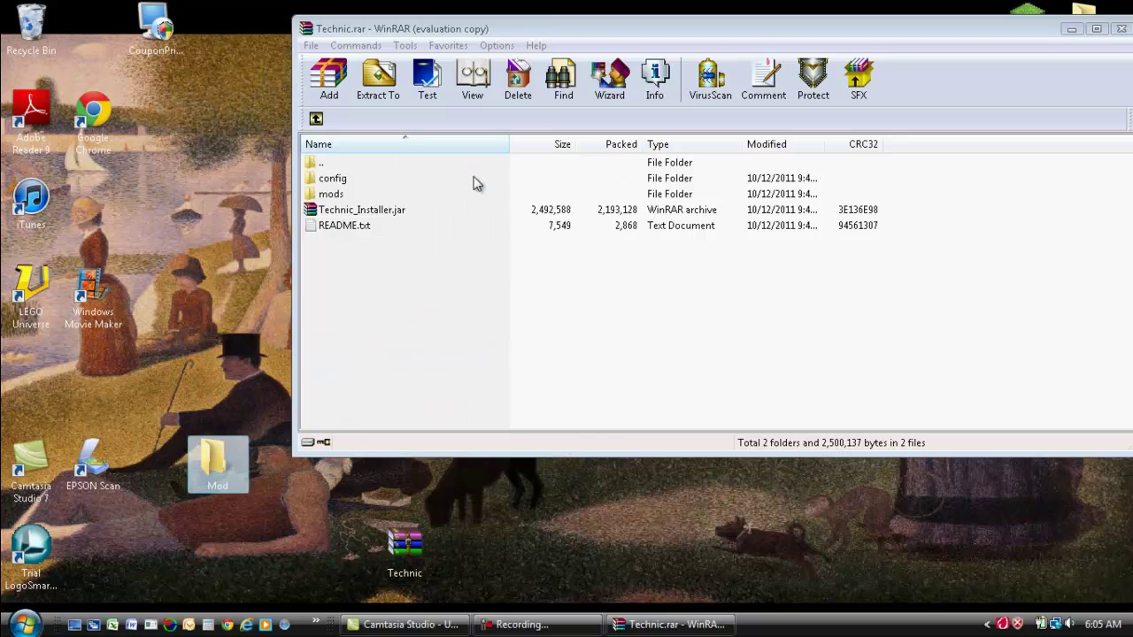
Open the Mod folder beside the archive, extract Technic_Installer.jar into it, and close the archive
double_click(236, 461)
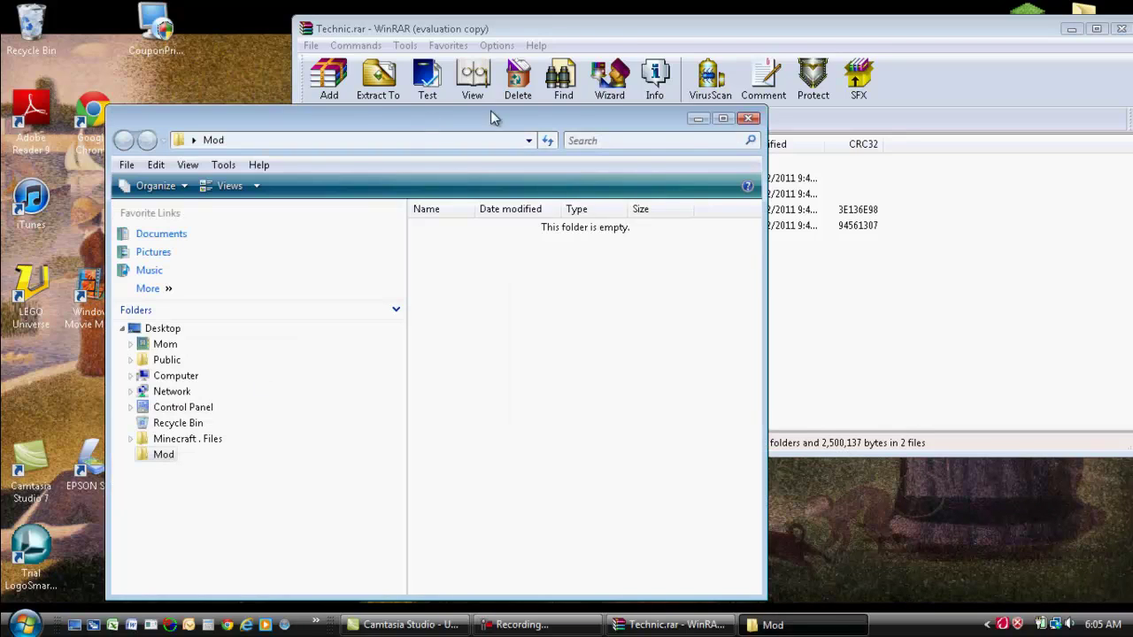
left_click_drag(575, 121, 1012, 124)
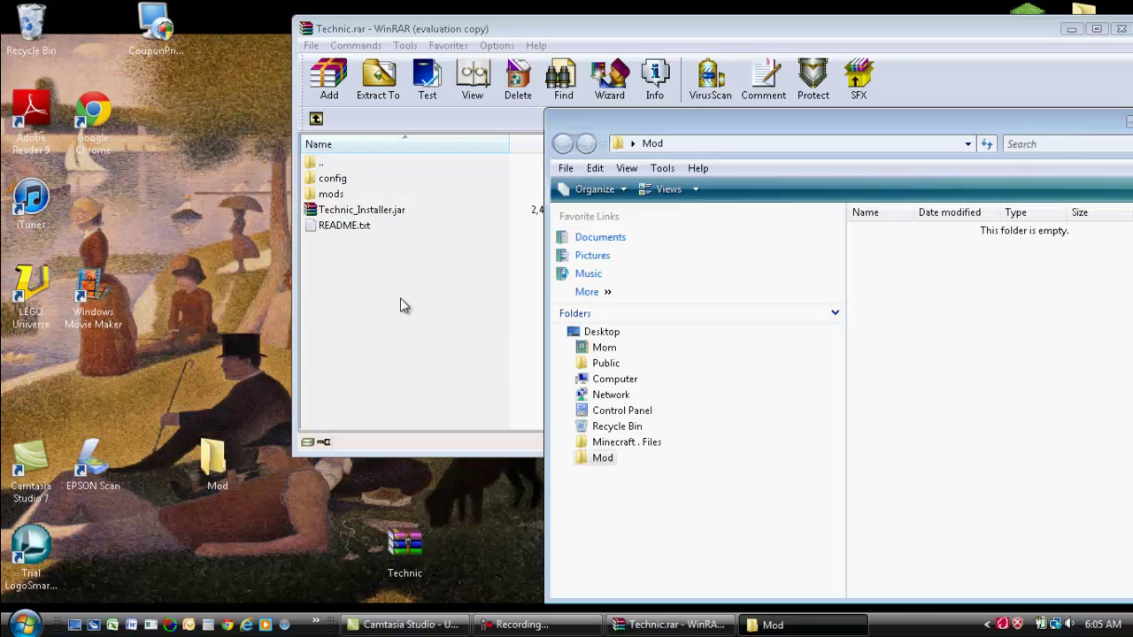
left_click(389, 210)
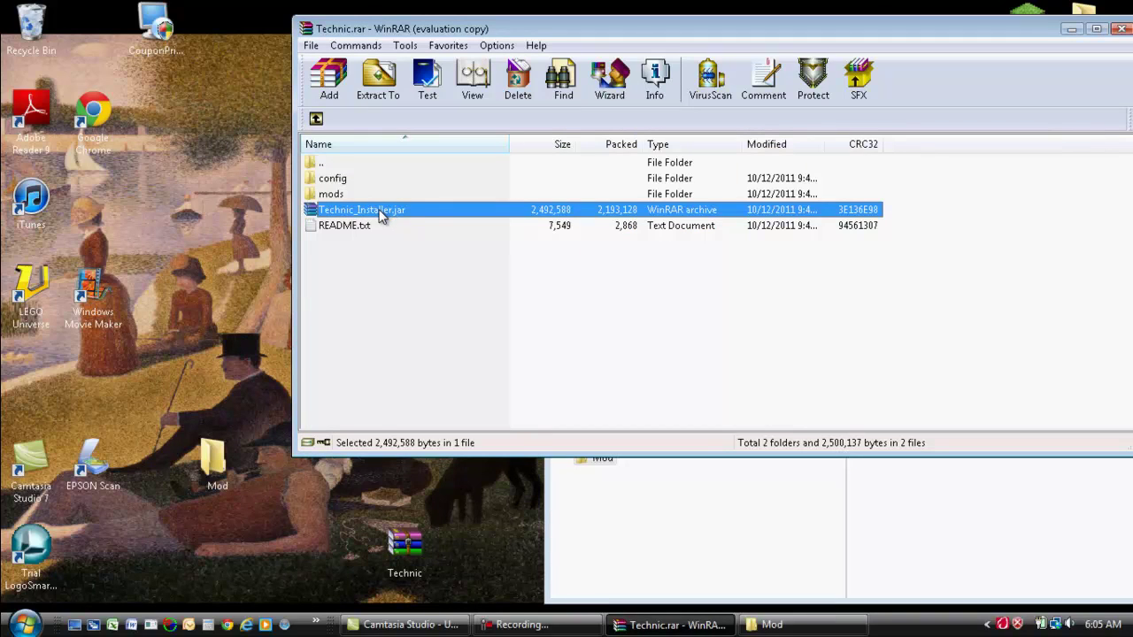
mouse_move(352, 209)
left_mouse_down()
mouse_move(354, 222)
mouse_move(345, 213)
left_mouse_up()
left_click(980, 524)
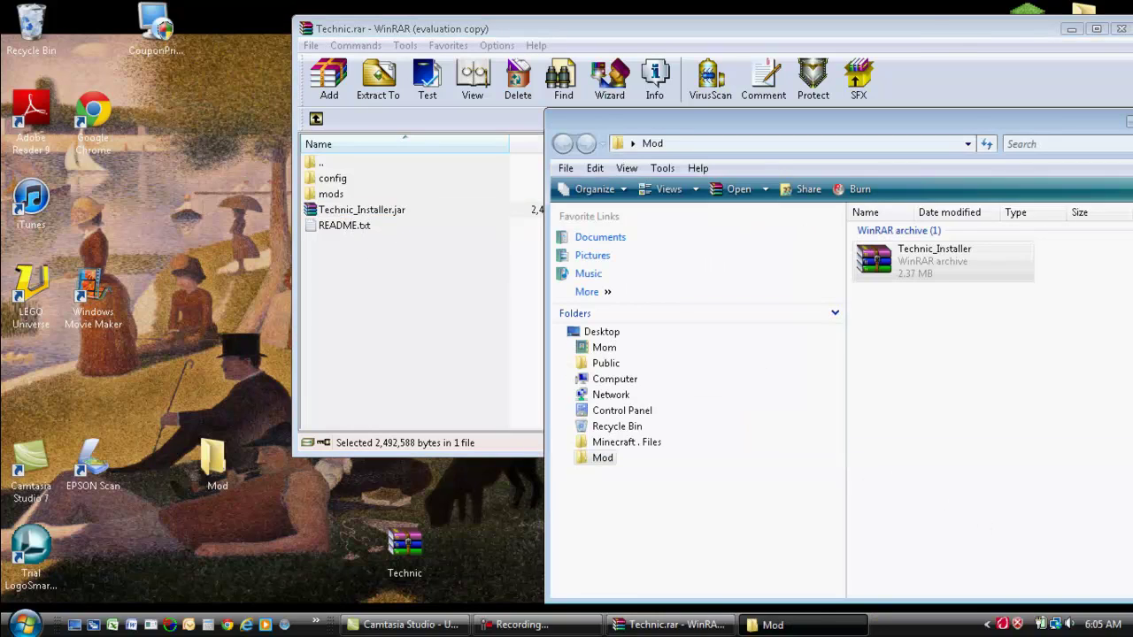
left_click(1121, 28)
left_click_drag(1022, 121, 706, 56)
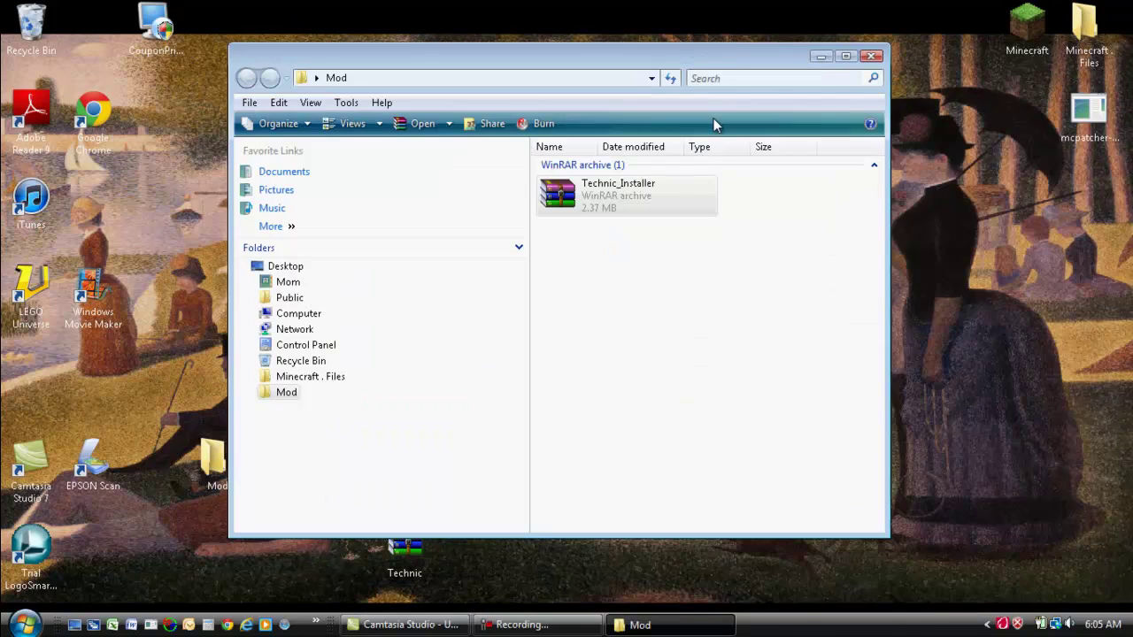
Open Technic_Installer from the Mod folder with Java(TM) Platform SE binary and minimize the folder window
right_click(596, 194)
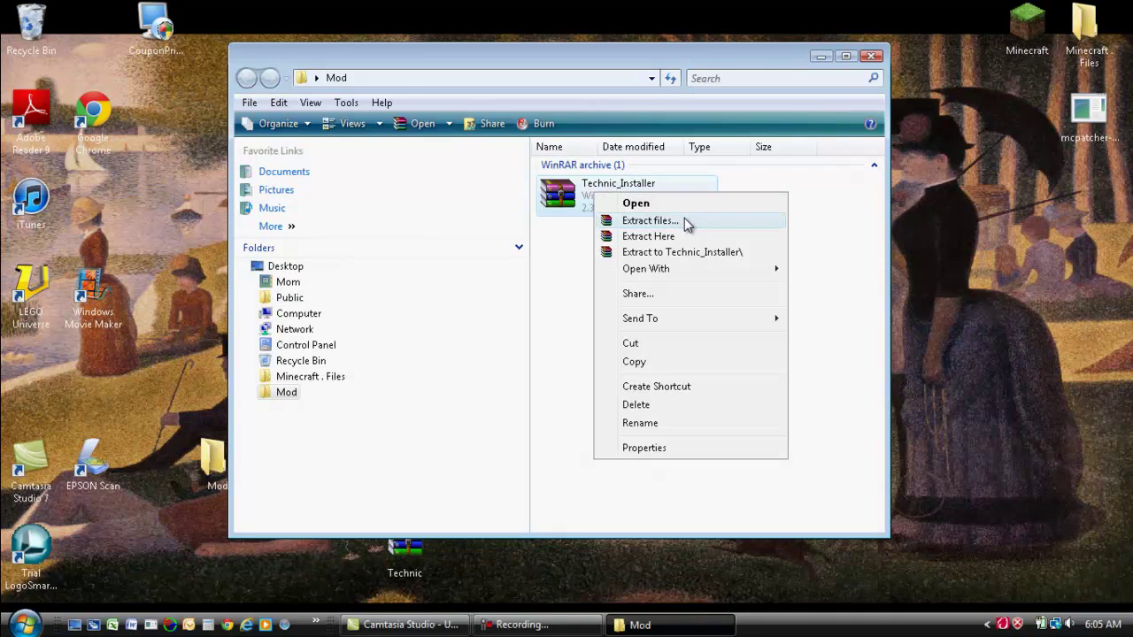
mouse_move(689, 272)
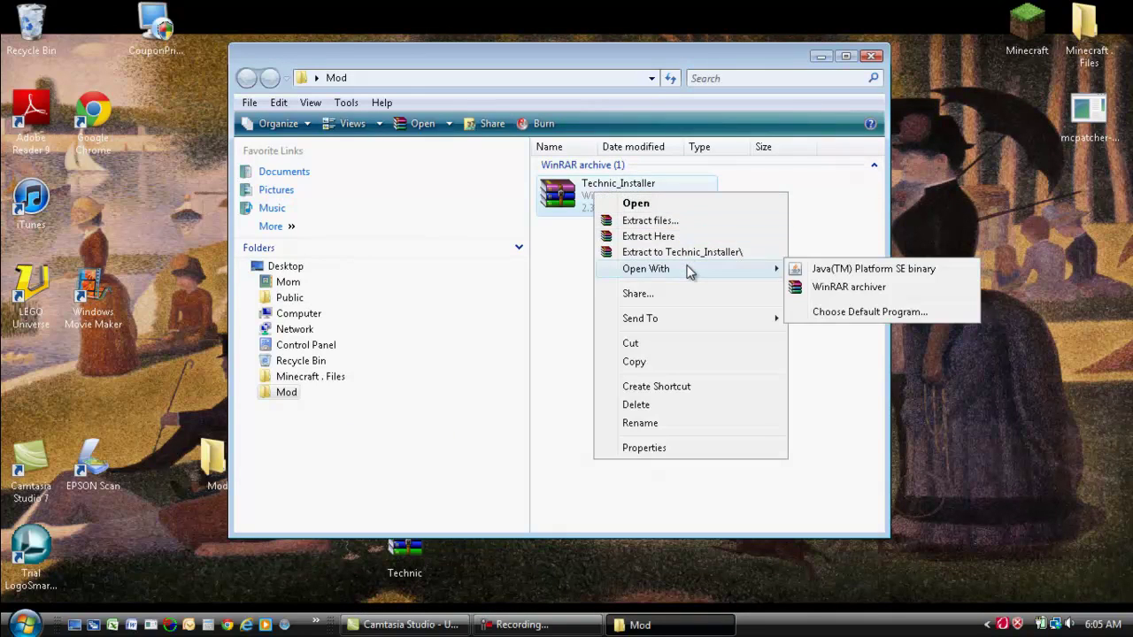
left_click(836, 271)
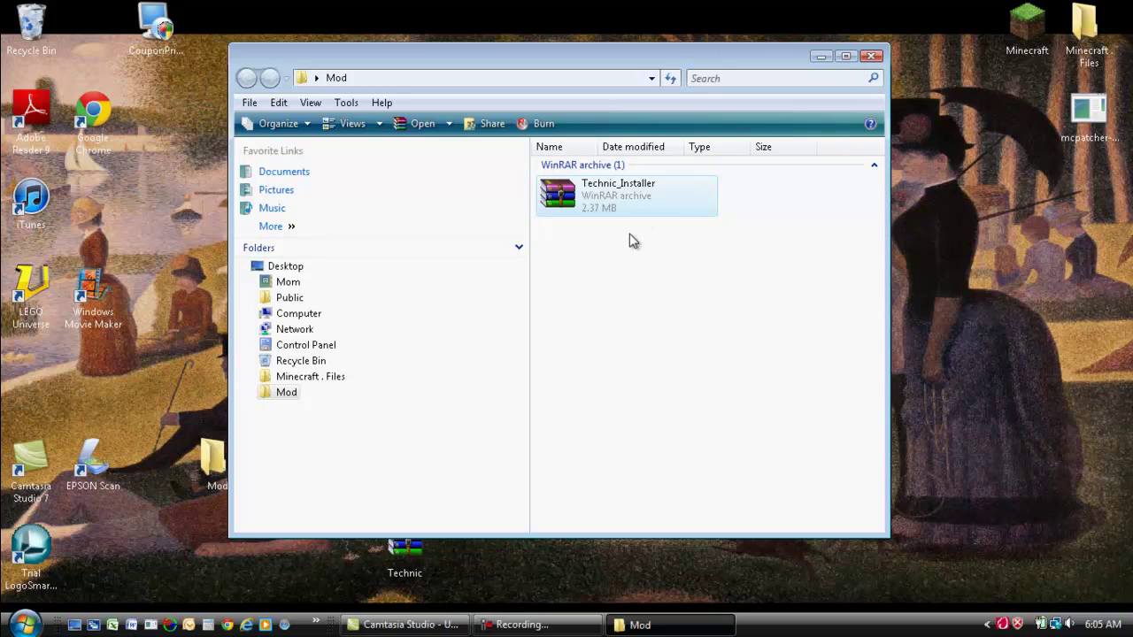
right_click(564, 194)
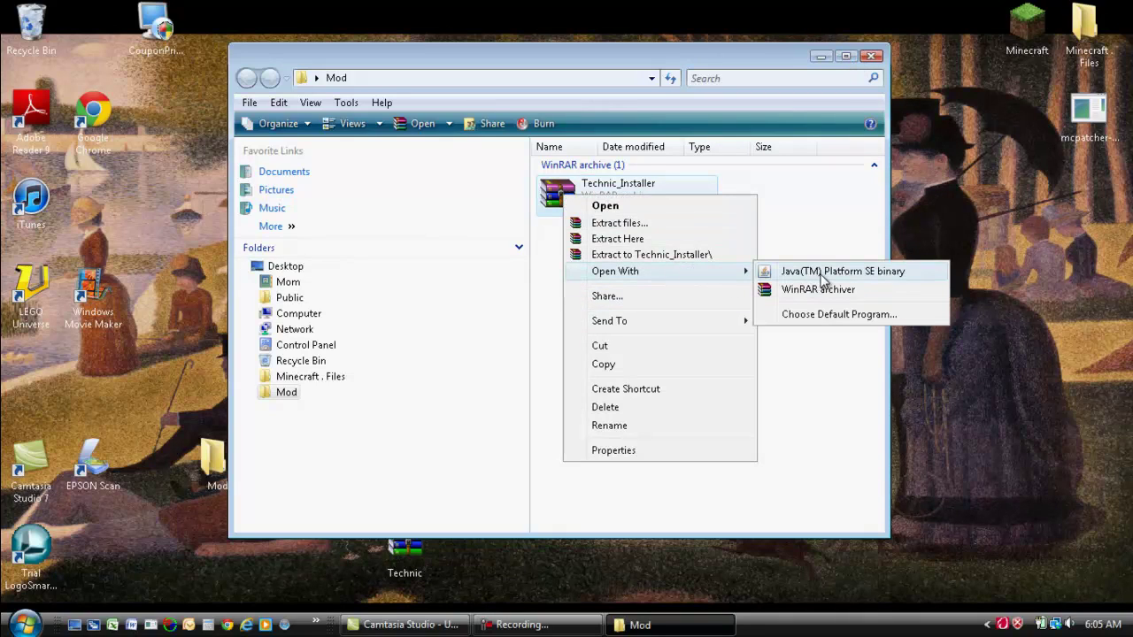
left_click(822, 274)
left_click(822, 57)
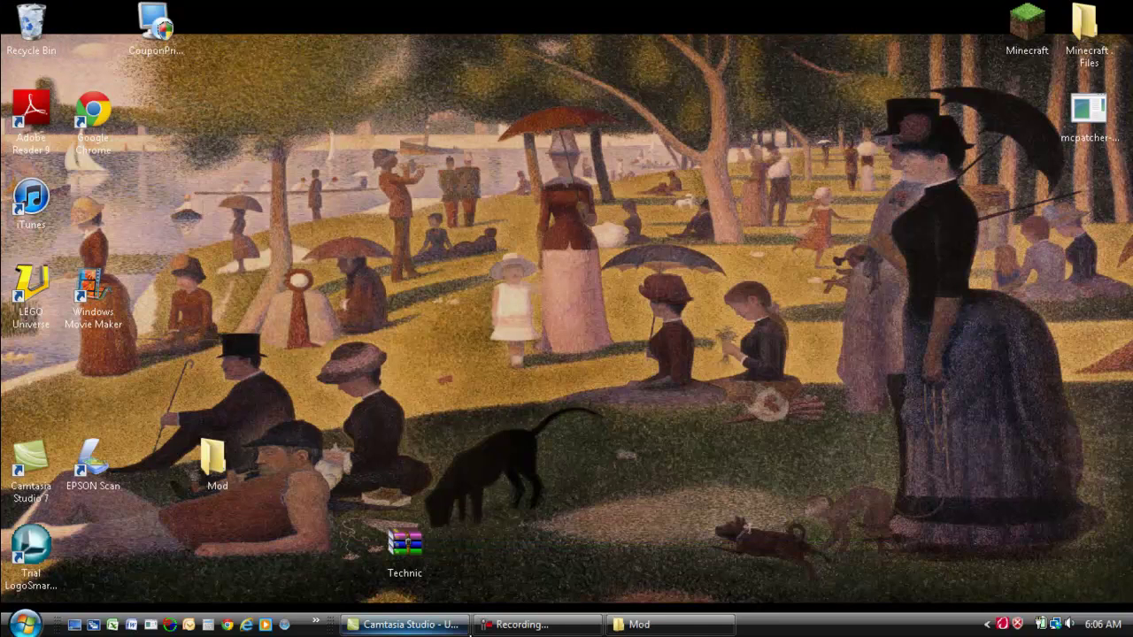
left_click(540, 625)
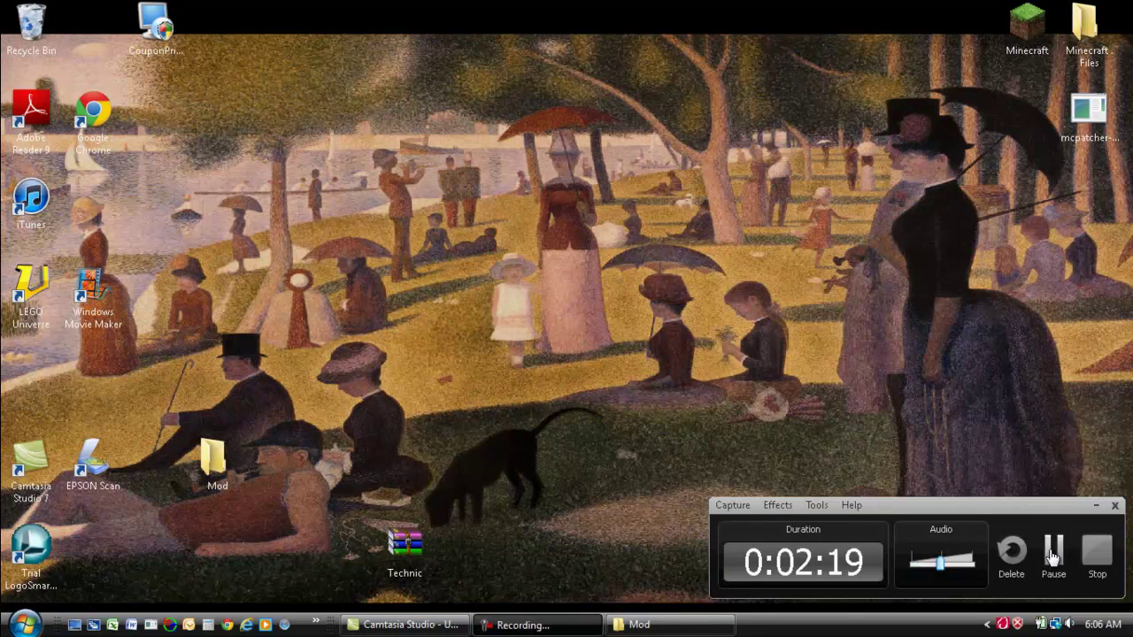
left_click(1053, 550)
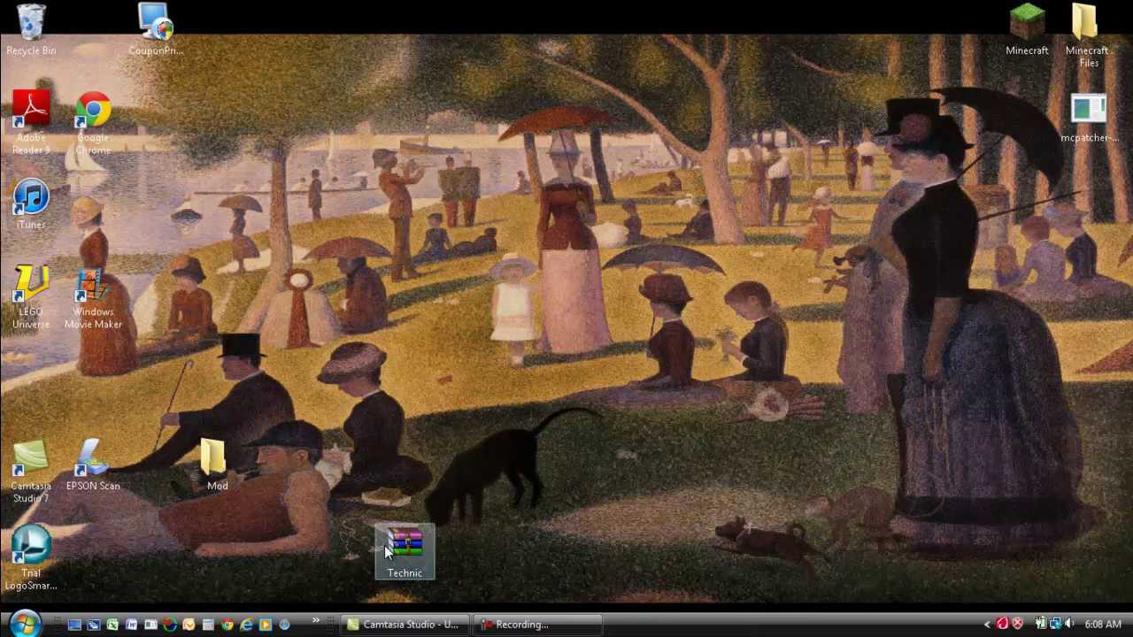
Reopen the Technic archive and extract config, mods, Technic_Installer.jar and README.txt into the Mod folder on the desktop
double_click(384, 545)
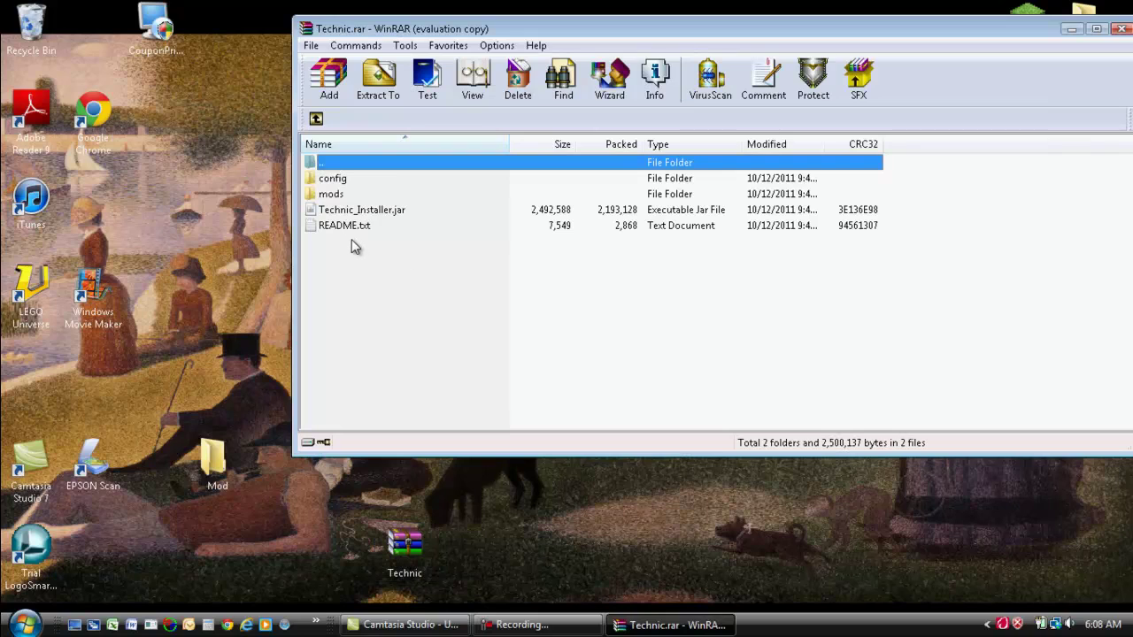
key("Escape")
left_click_drag(345, 247, 340, 177)
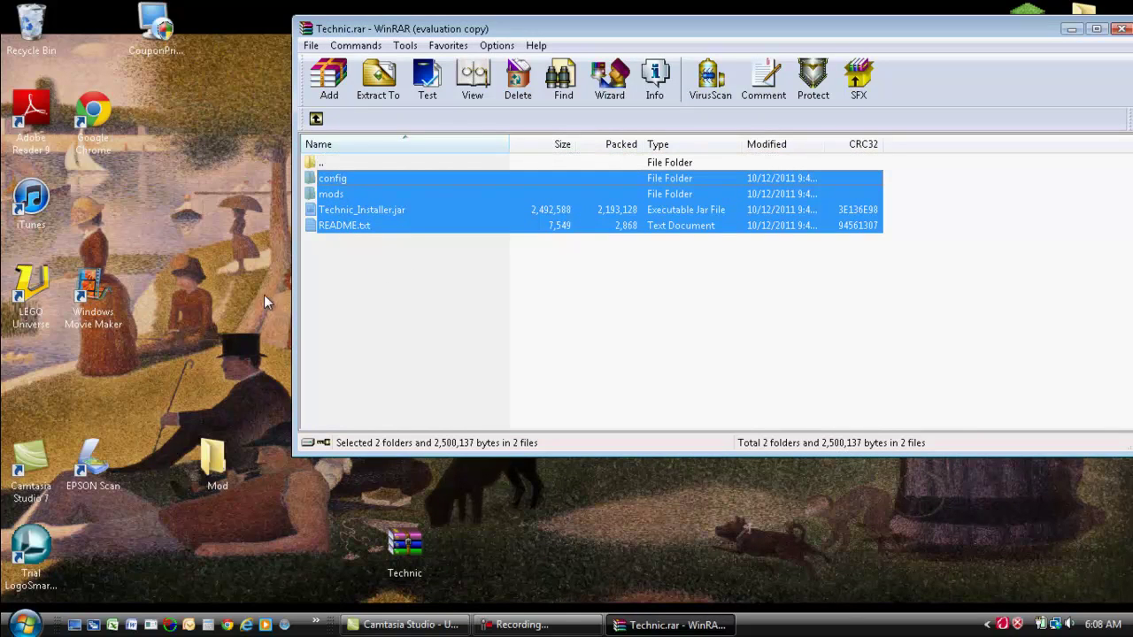
left_click_drag(231, 464, 230, 464)
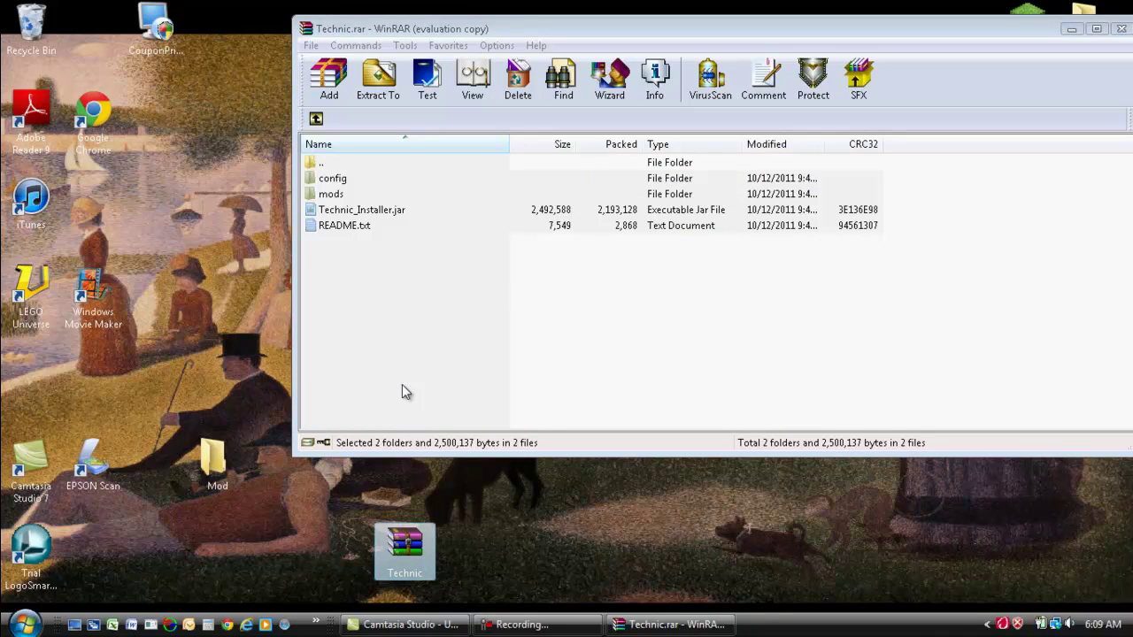
Close the archive, open the Mod folder on the desktop and launch Technic_Installer
left_click(1121, 29)
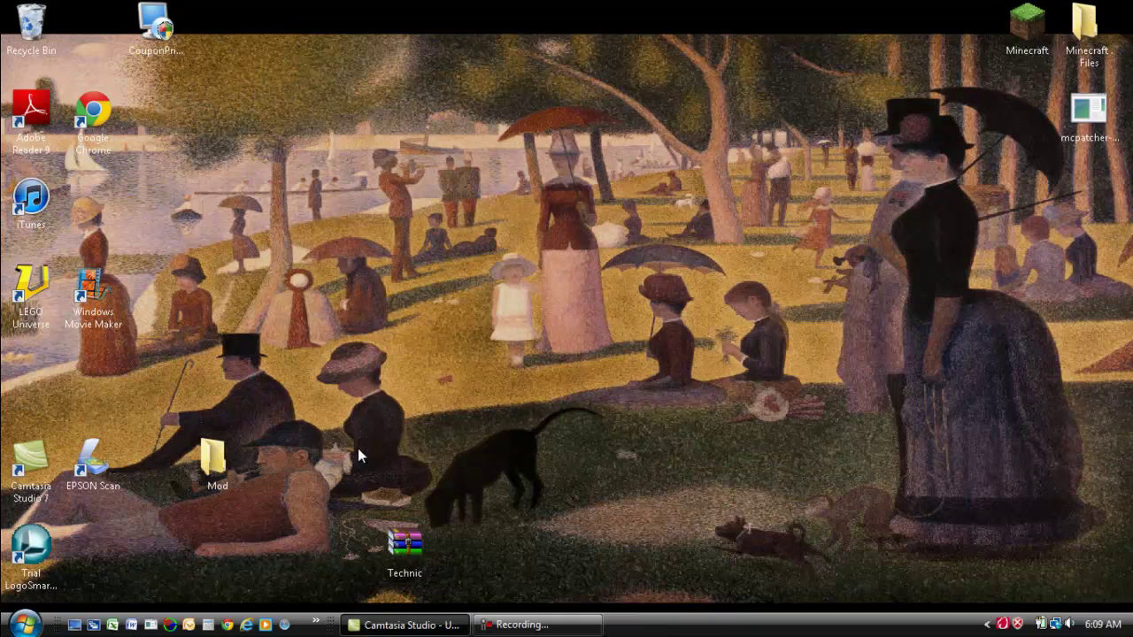
double_click(226, 476)
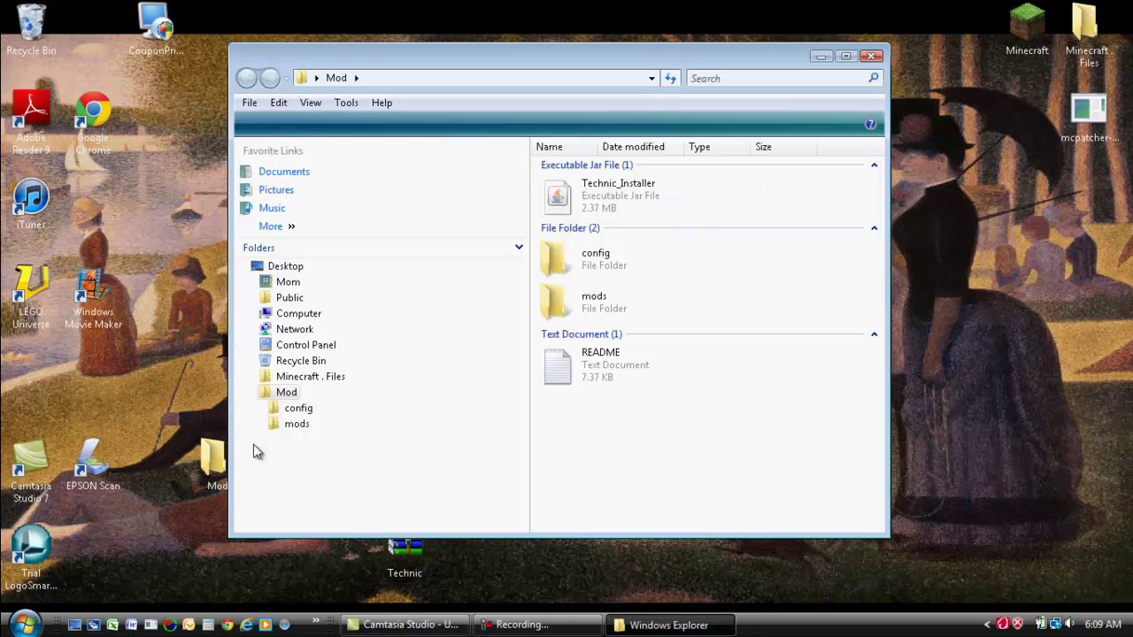
left_click(602, 206)
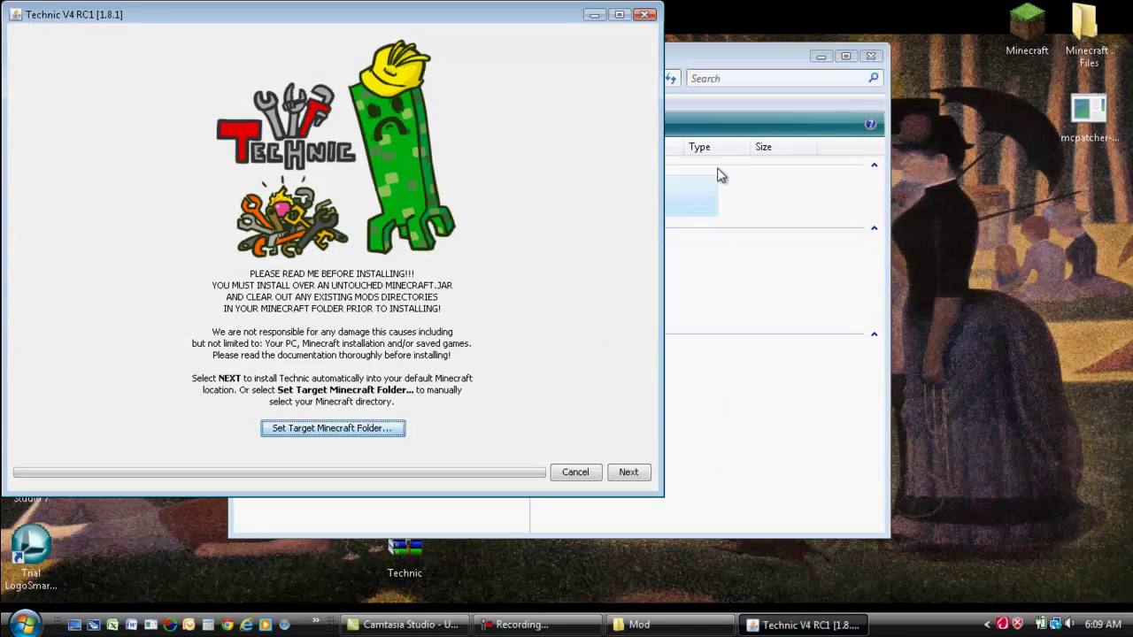
Try opening Technic_Installer from the Mod folder with Java(TM) Platform SE binary, and return to the installer window maximized
left_click(595, 14)
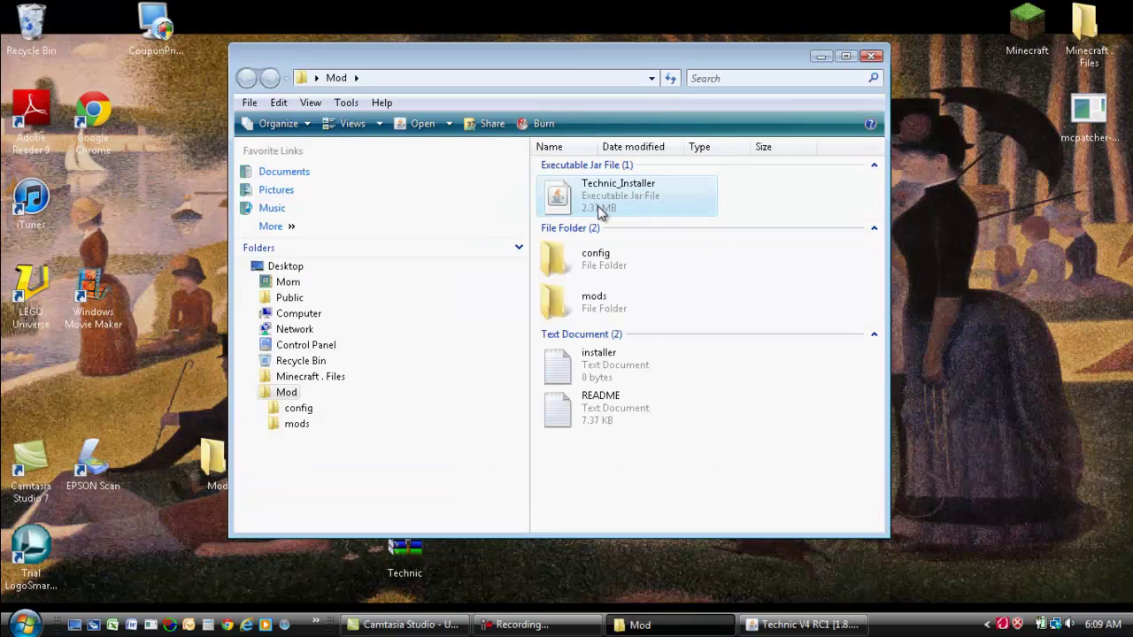
right_click(599, 207)
mouse_move(753, 236)
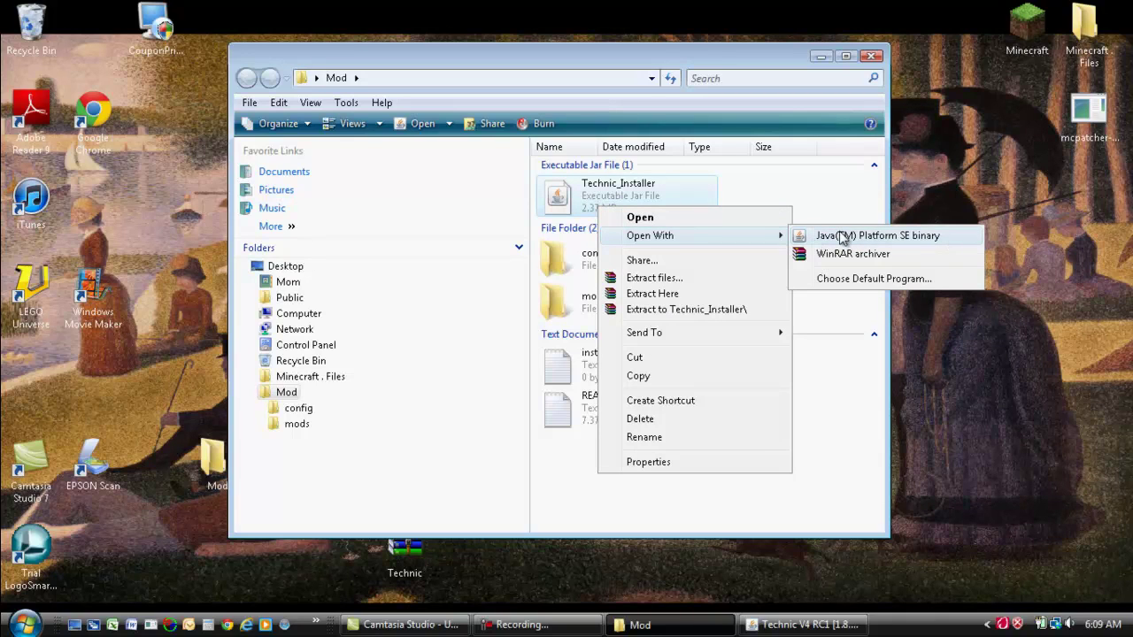
left_click(895, 237)
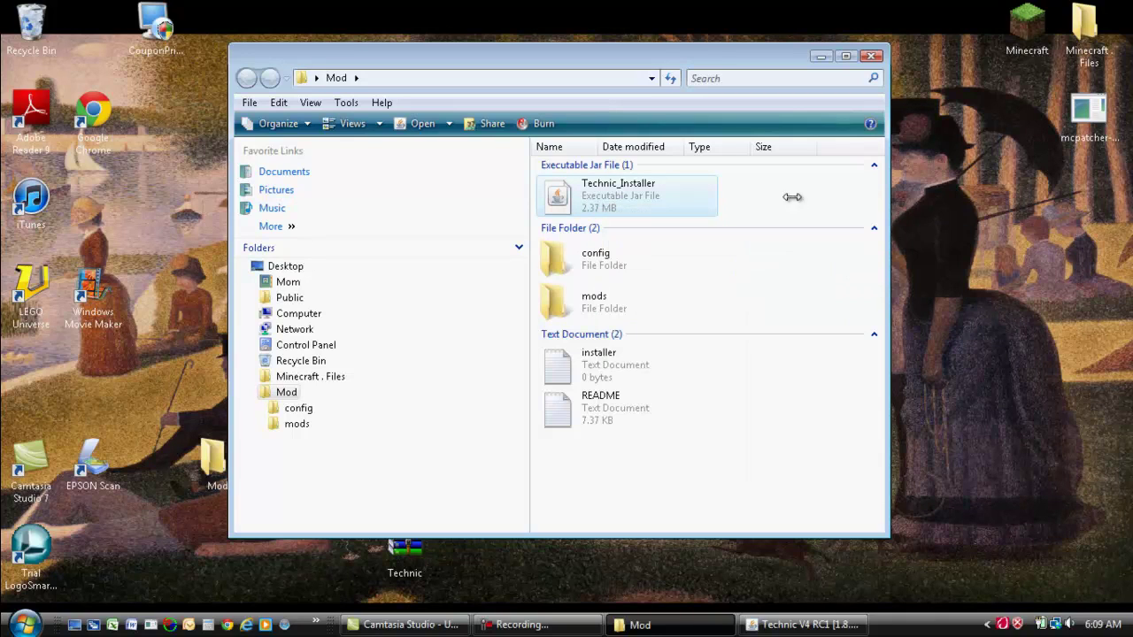
left_click(827, 627)
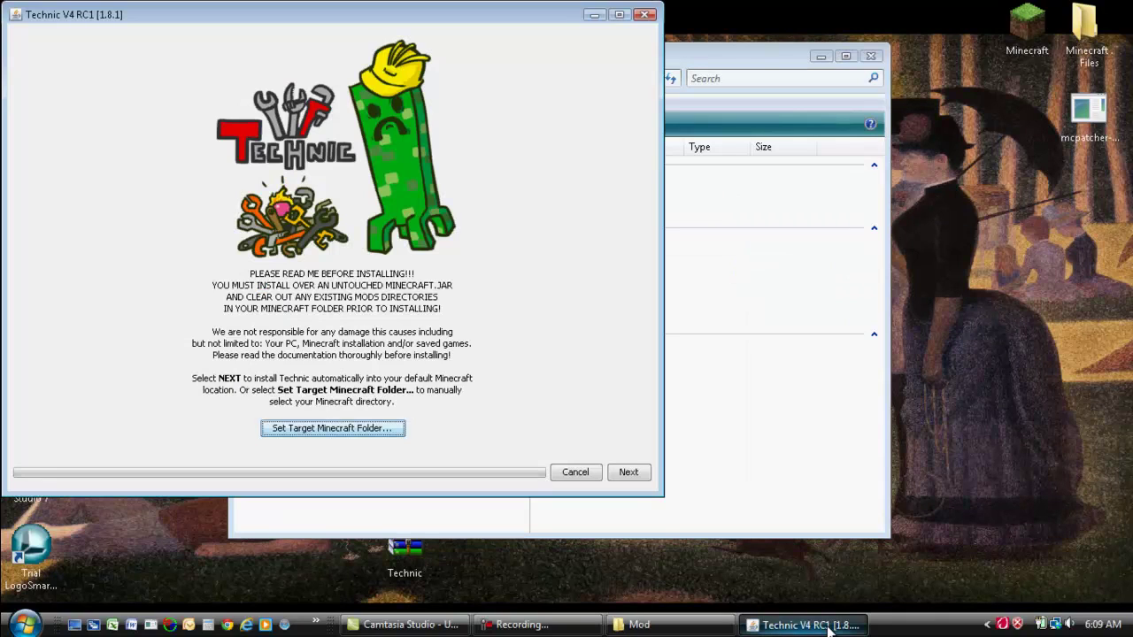
left_click(619, 16)
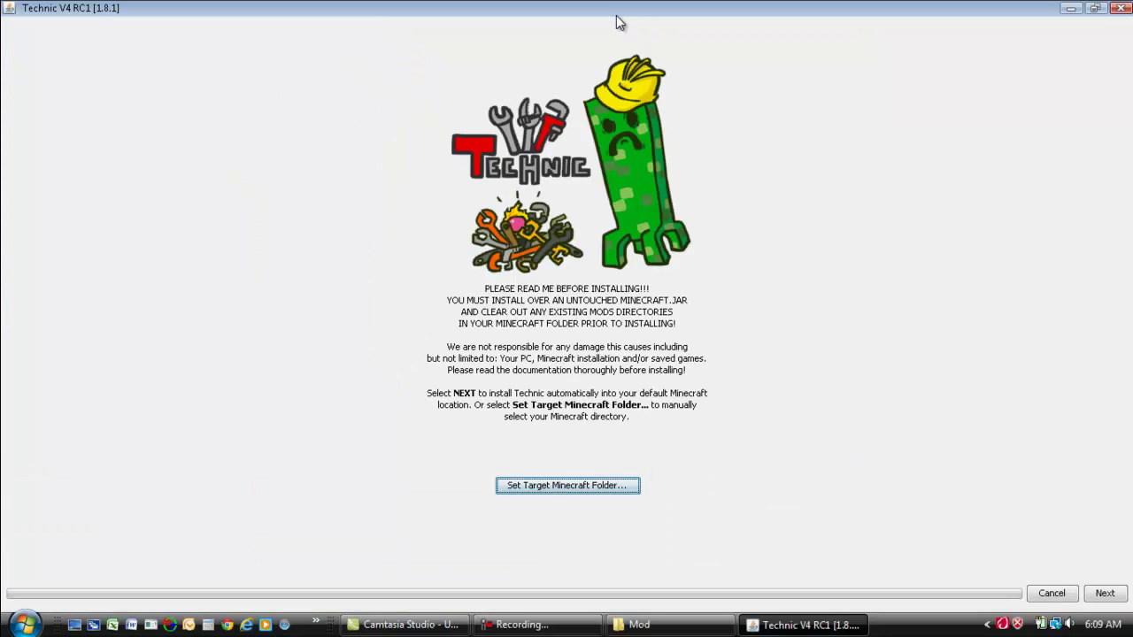
Try to set the My EQS folder in C:\My Documents as the target Minecraft folder
left_click(585, 485)
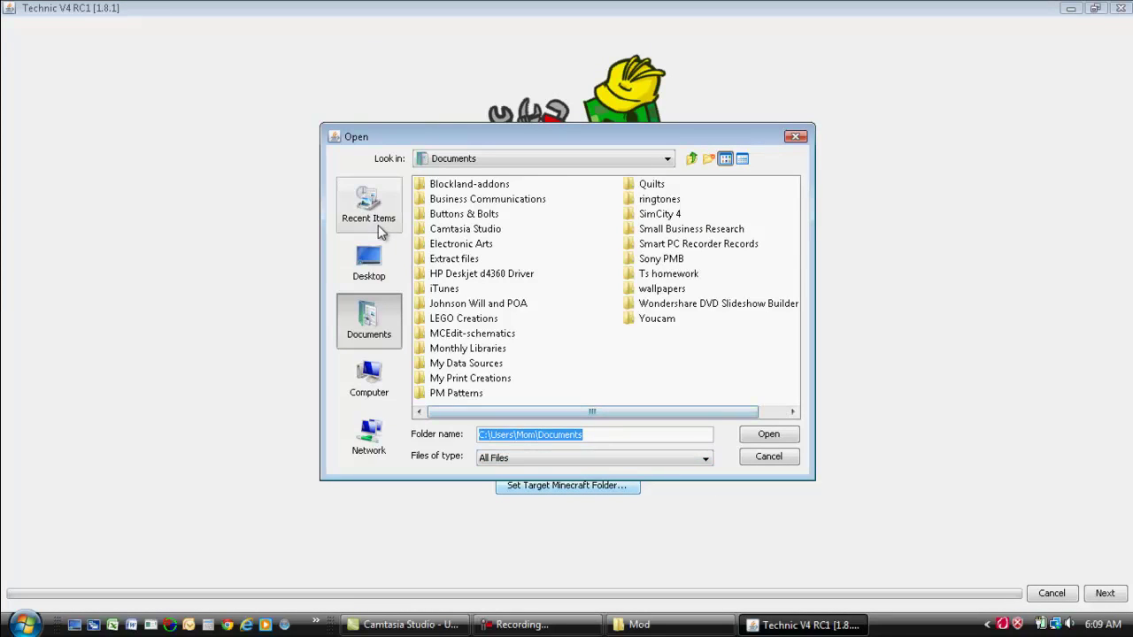
left_click(372, 379)
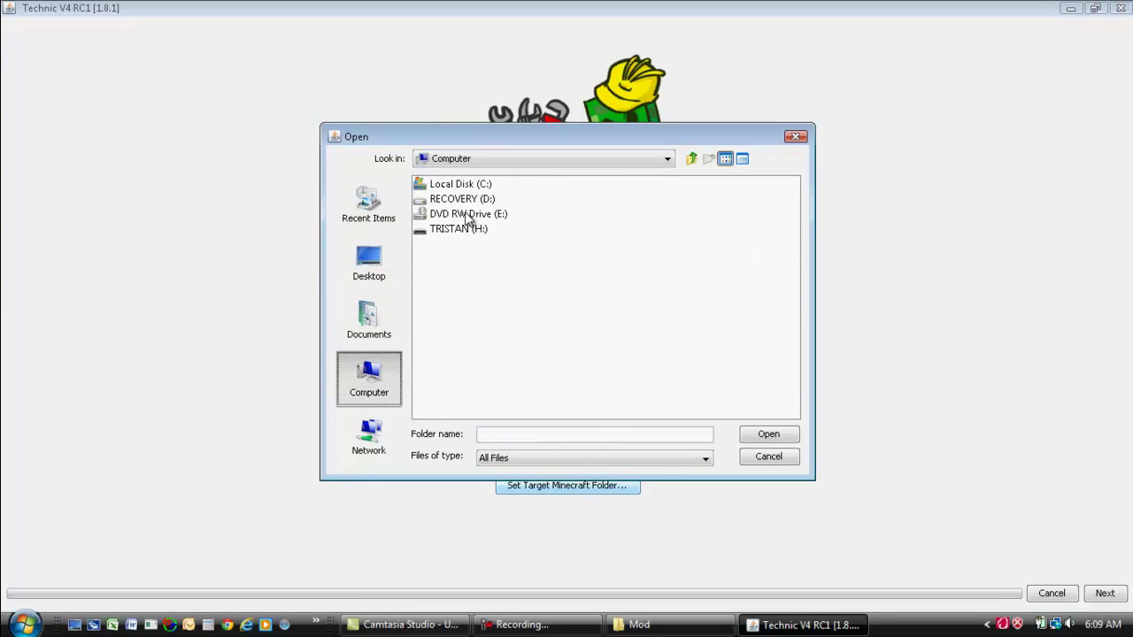
double_click(470, 187)
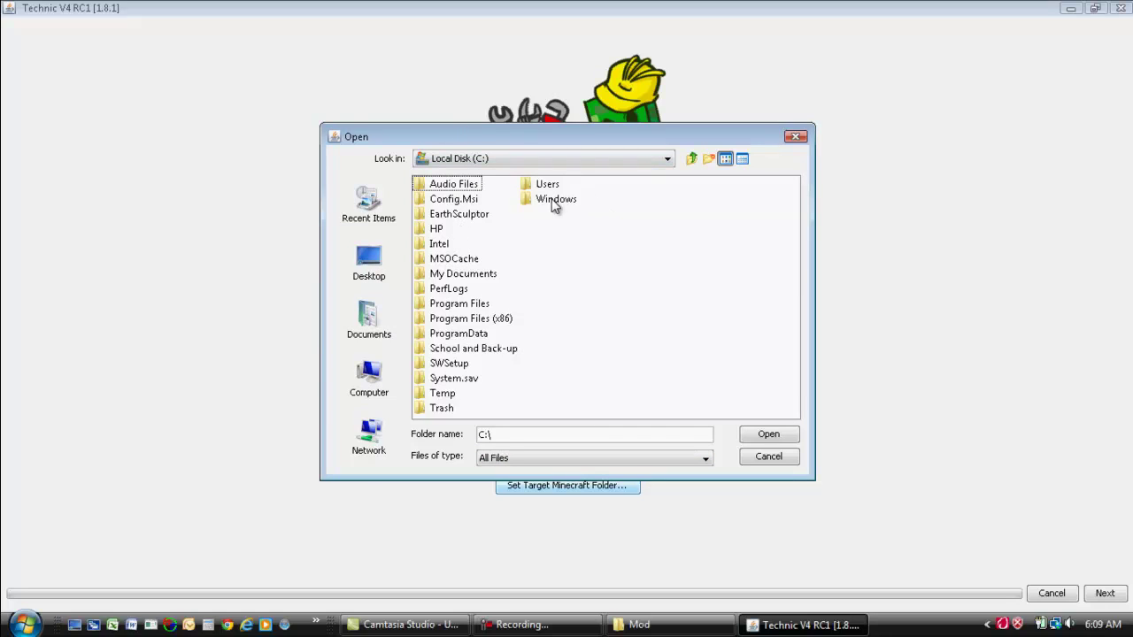
double_click(477, 275)
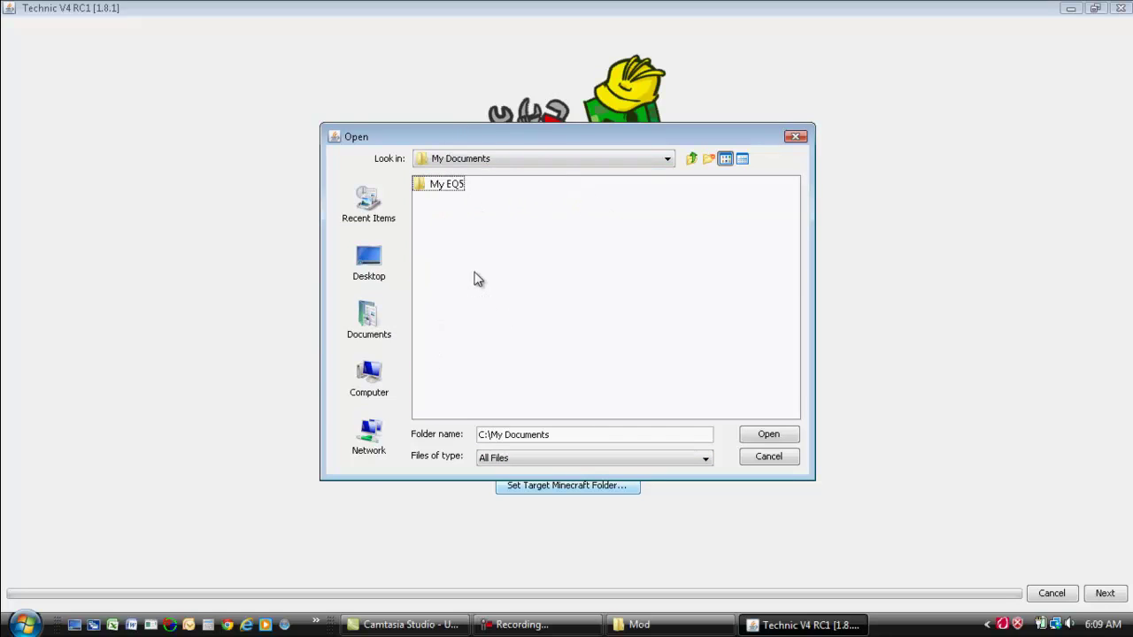
left_click(450, 184)
left_click(450, 185)
left_click(443, 183)
left_click(440, 191)
double_click(440, 190)
triple_click(455, 183)
key("Return")
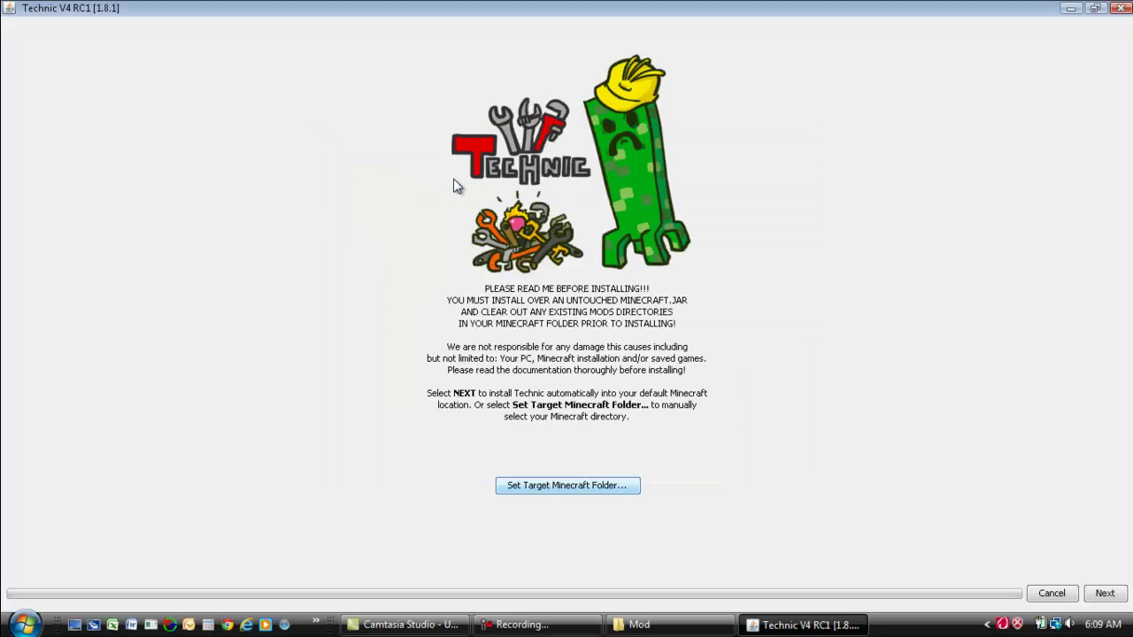
left_click(567, 328)
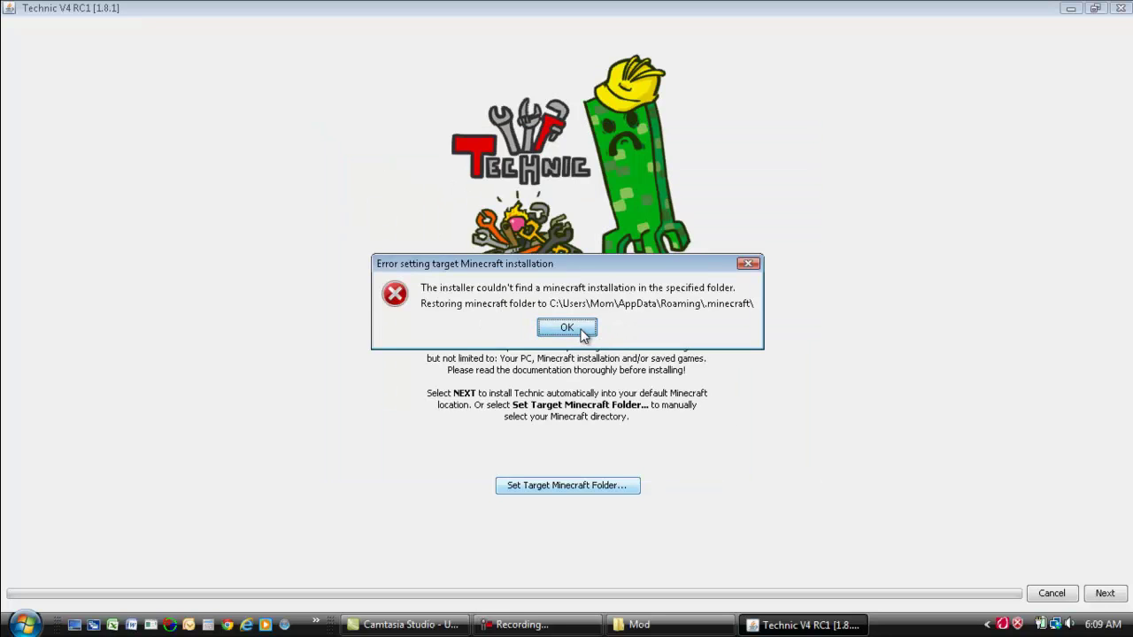
Browse the Documents folder and My Documents on Local Disk (C:) for the Minecraft folder
left_click(618, 487)
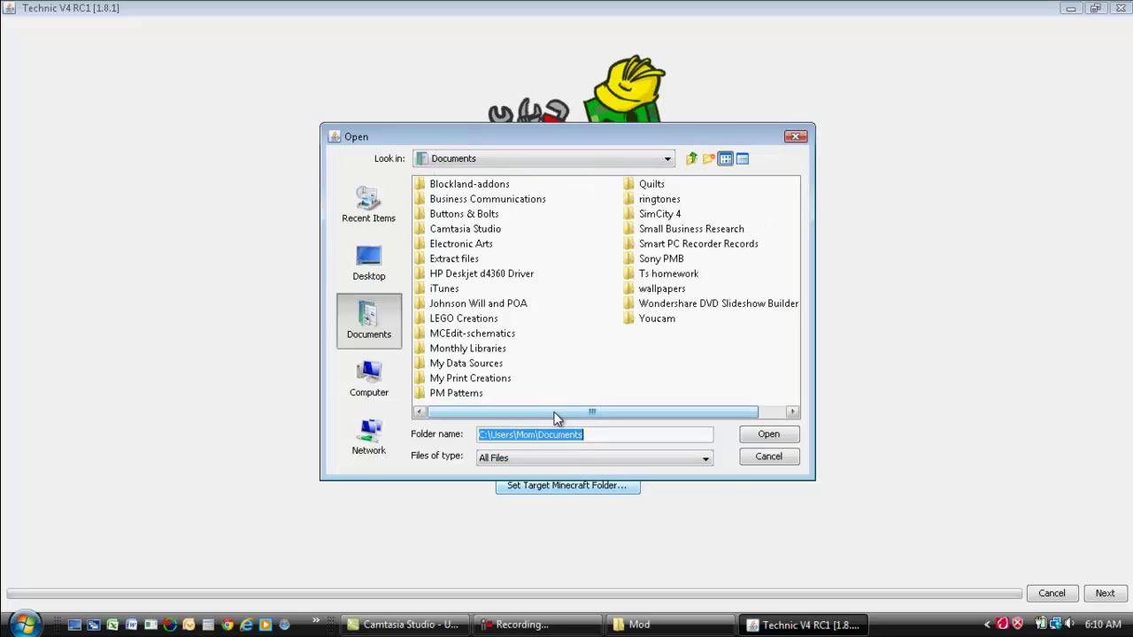
left_click_drag(545, 412, 724, 400)
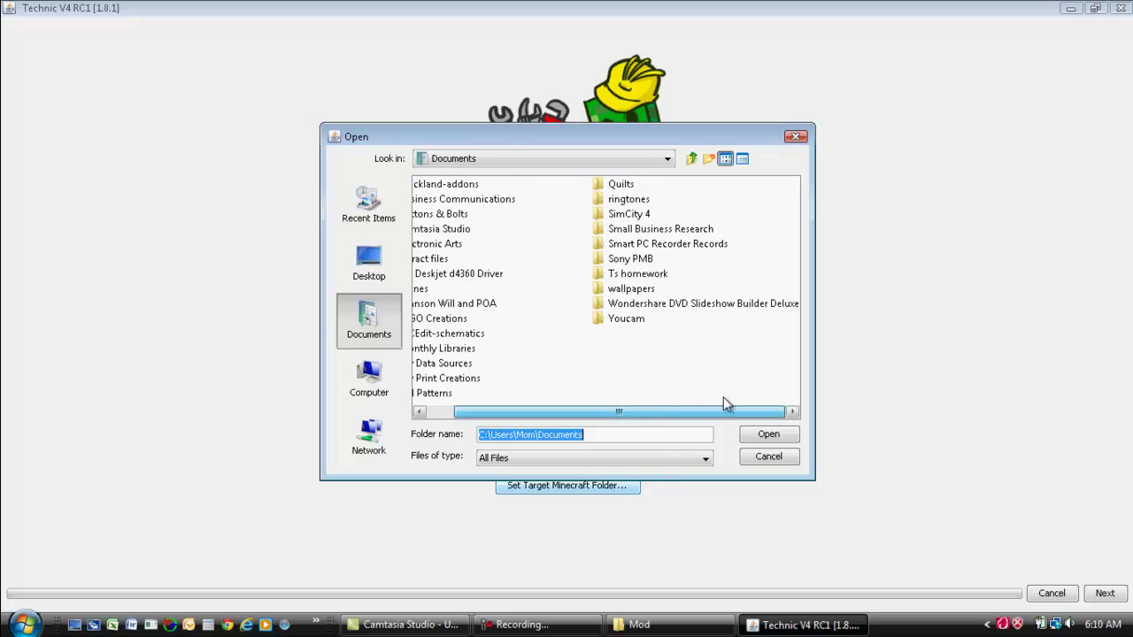
left_click_drag(583, 410, 556, 411)
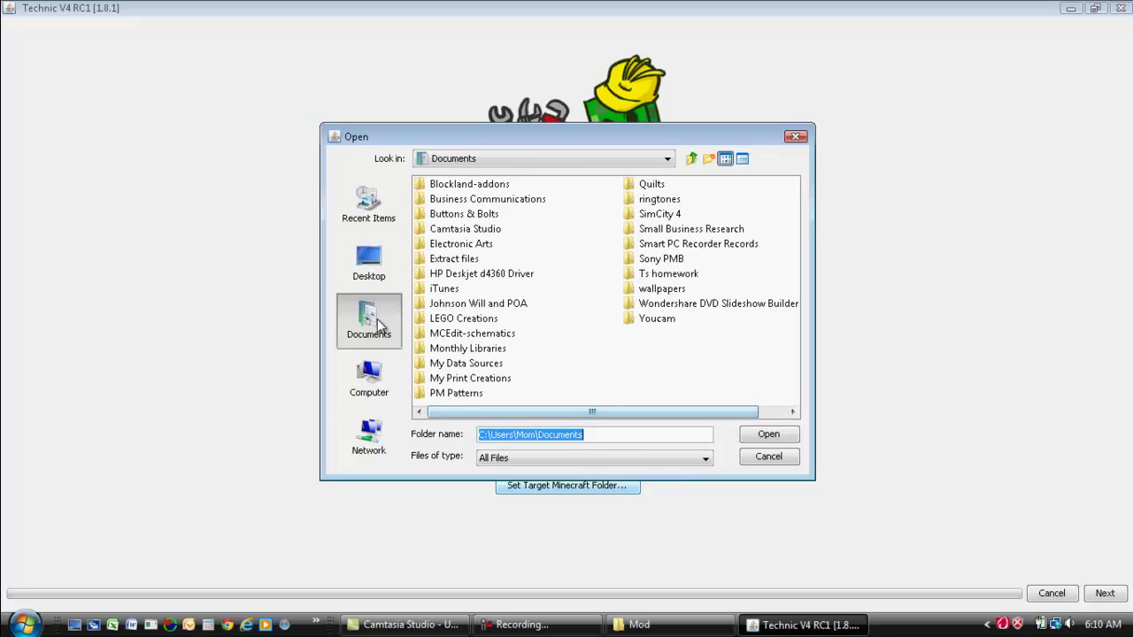
left_click(373, 379)
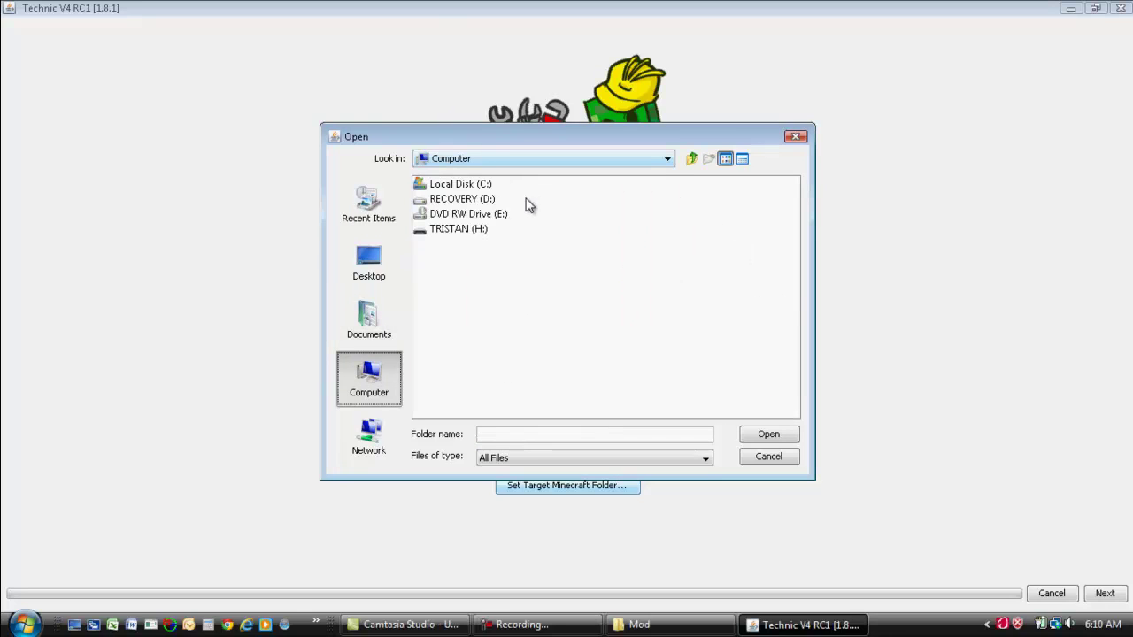
double_click(458, 188)
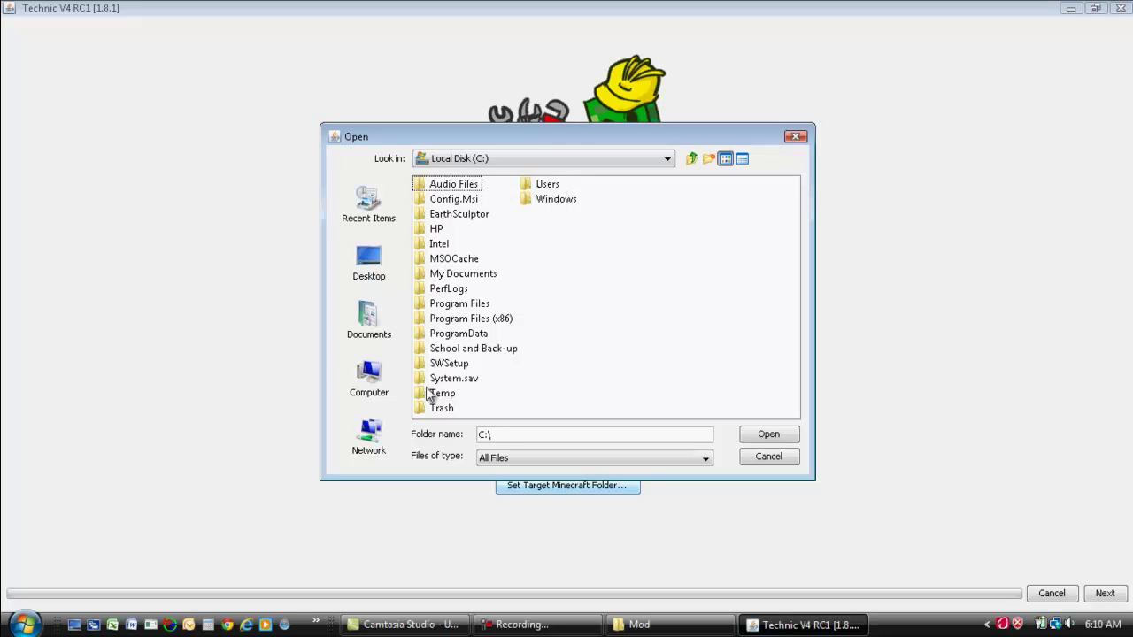
double_click(456, 274)
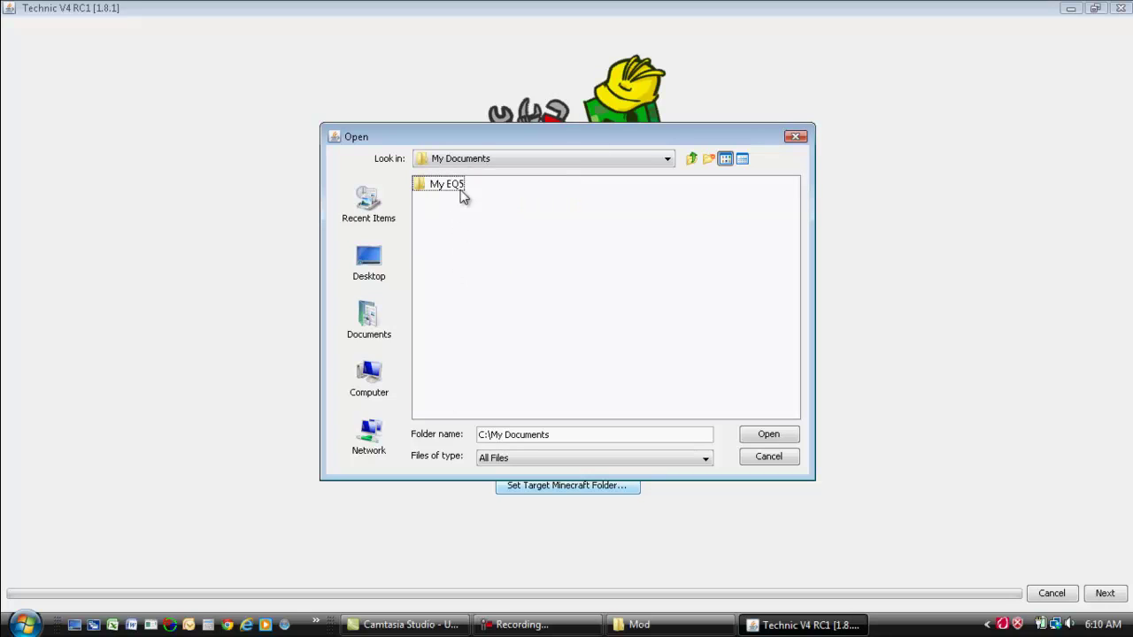
left_click(691, 158)
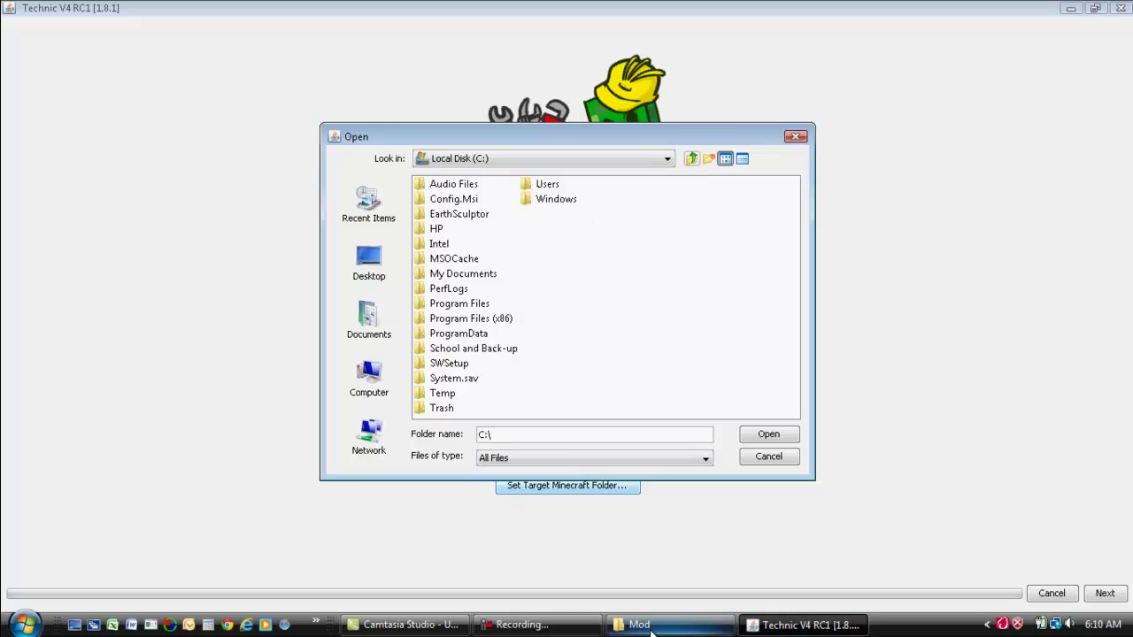
left_click(537, 625)
left_click(1053, 546)
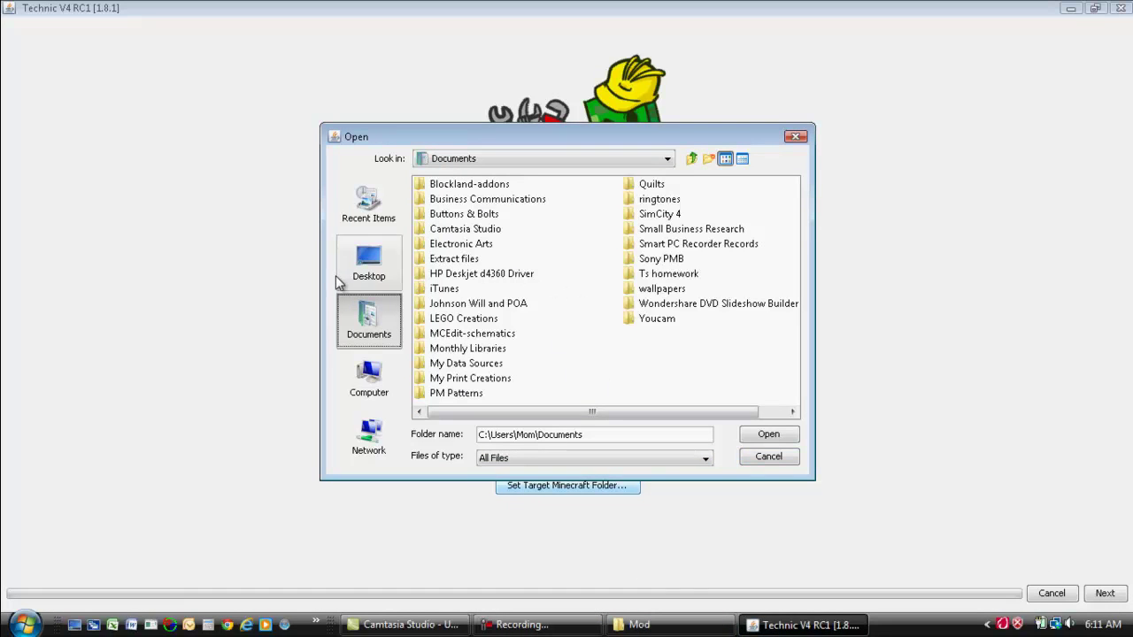
Set the .minecraft folder under AppData\Roaming in the user's folder as the target Minecraft folder
left_click(691, 160)
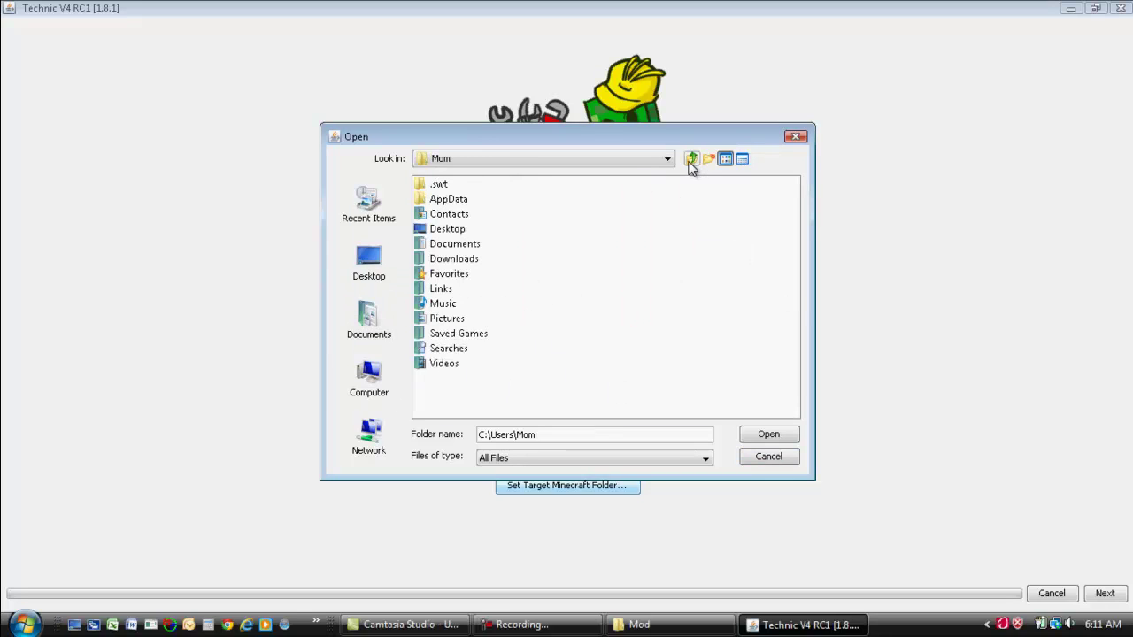
left_click(456, 203)
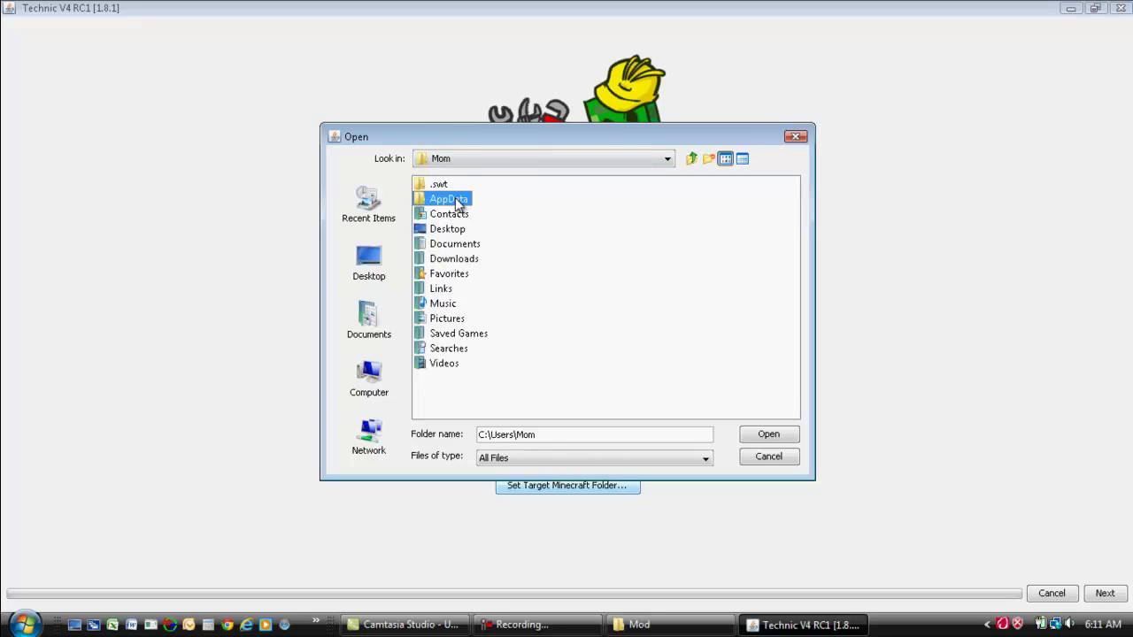
double_click(456, 203)
double_click(455, 216)
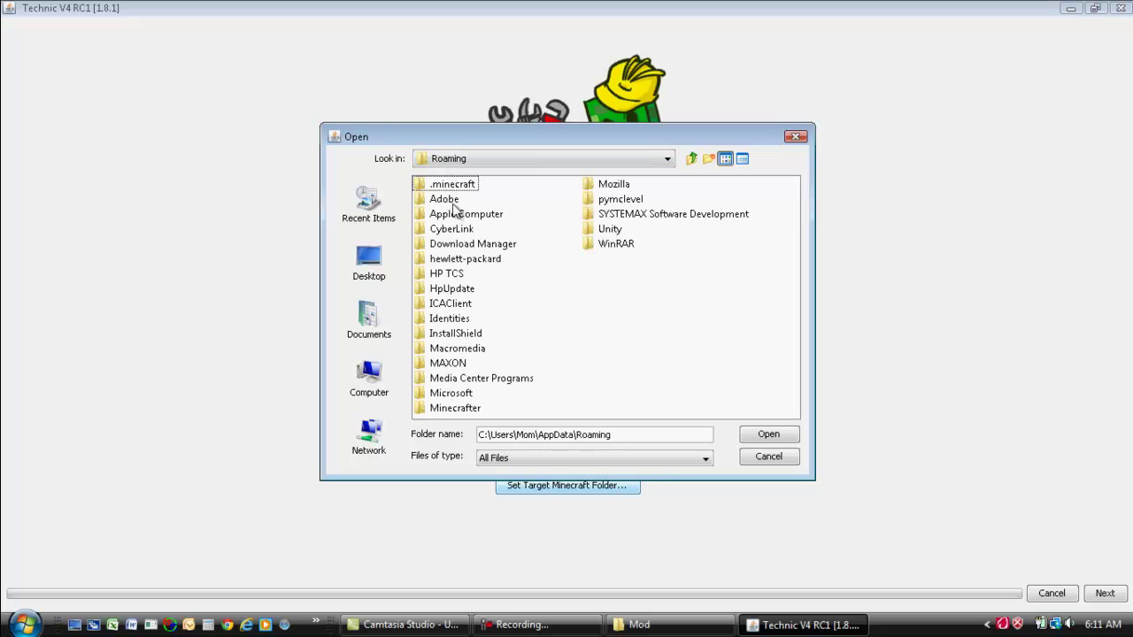
left_click(454, 188)
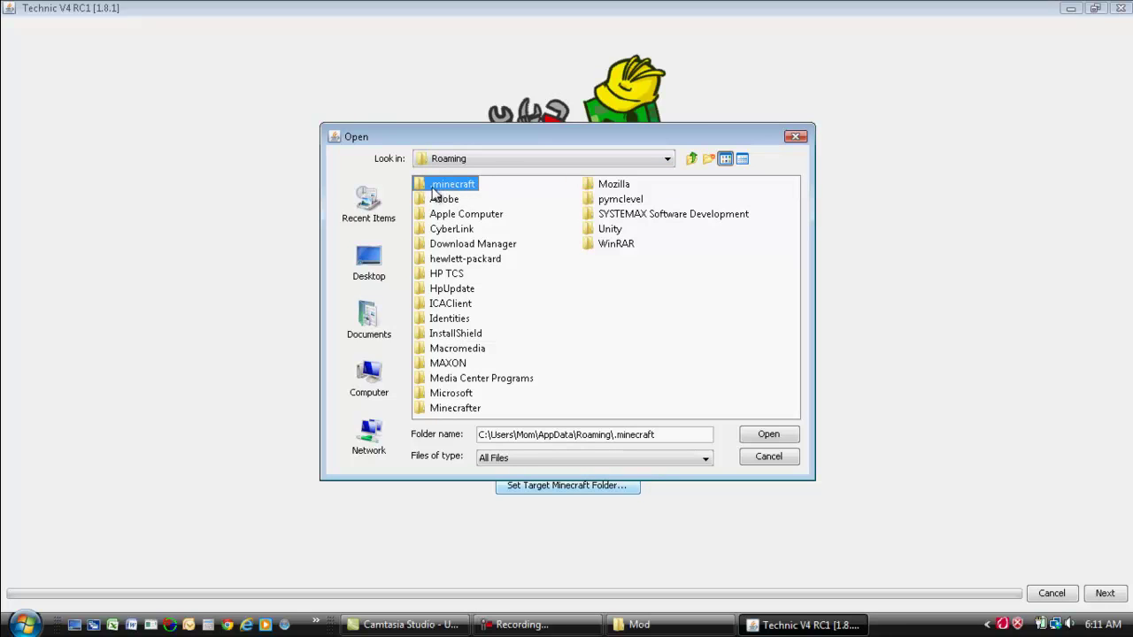
left_click(763, 434)
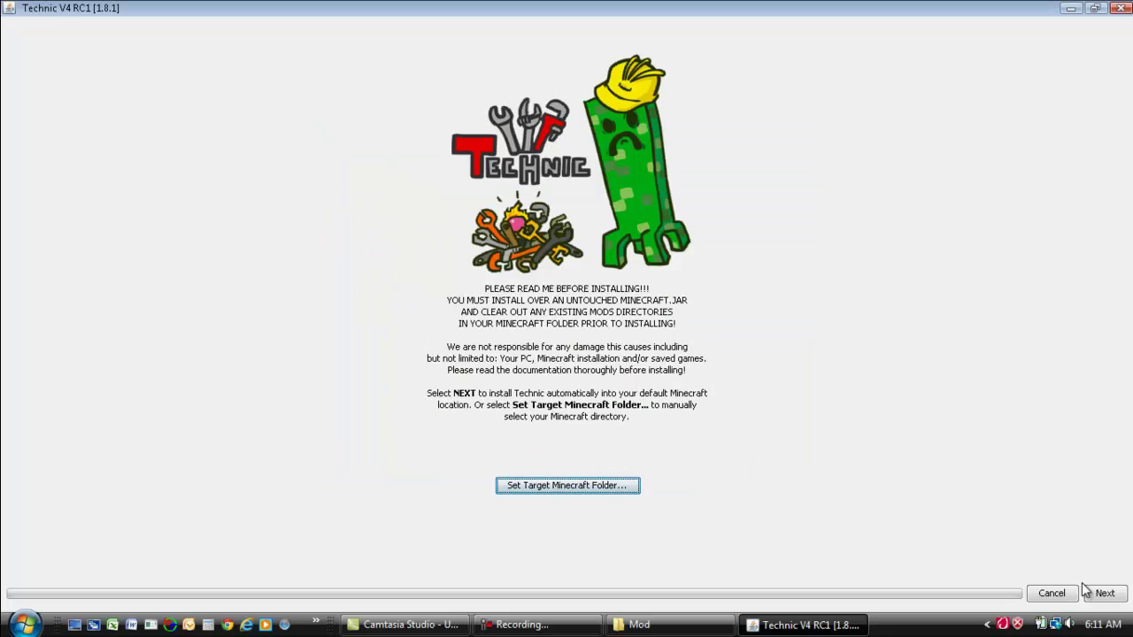
Continue the installation on top of the current Minecraft and choose the Full Install preset for the optional mods
left_click(1096, 594)
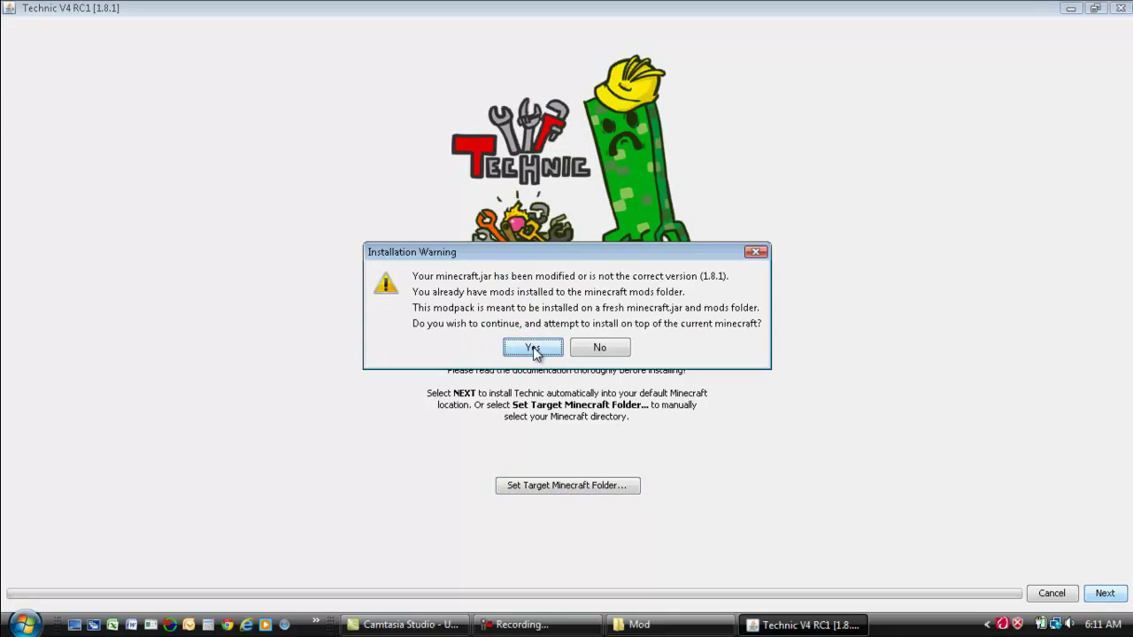
left_click(533, 350)
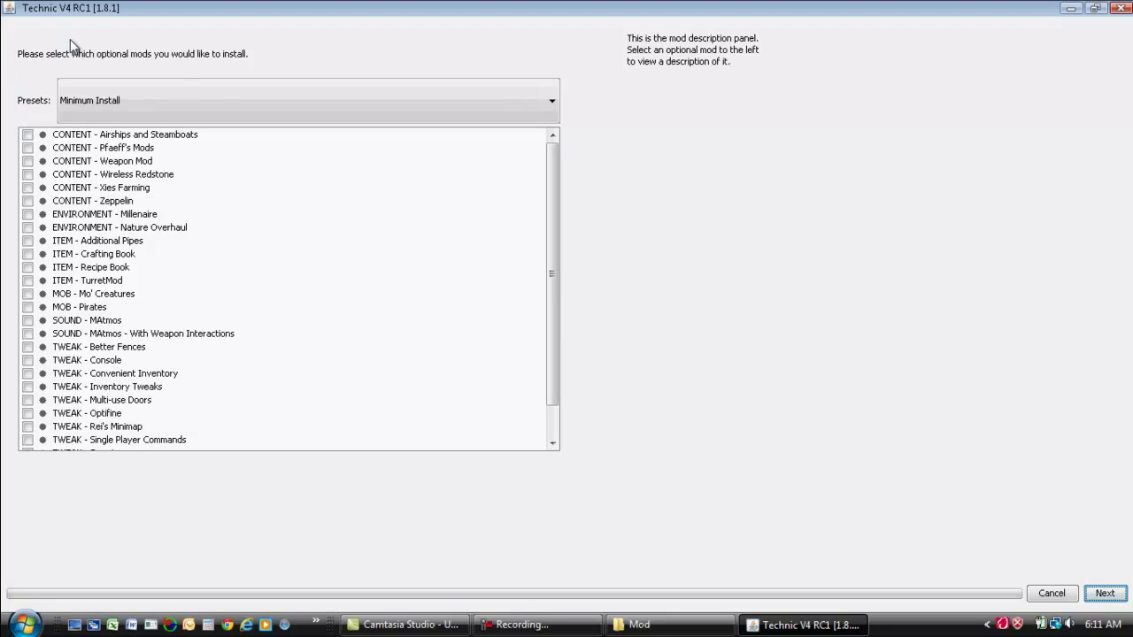
left_click(163, 100)
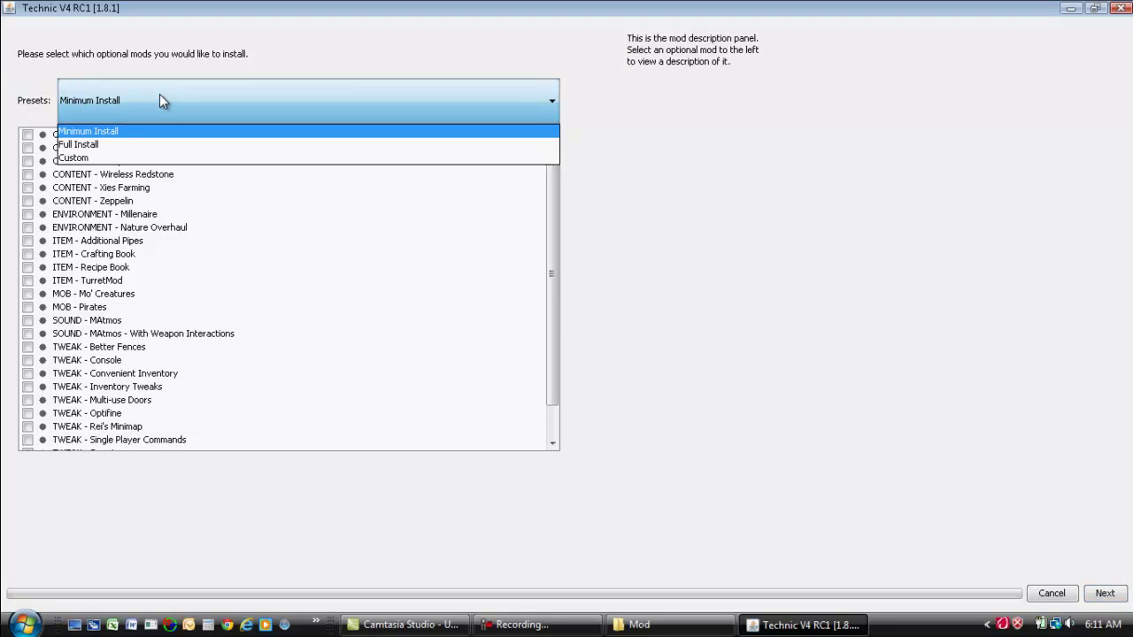
left_click(86, 146)
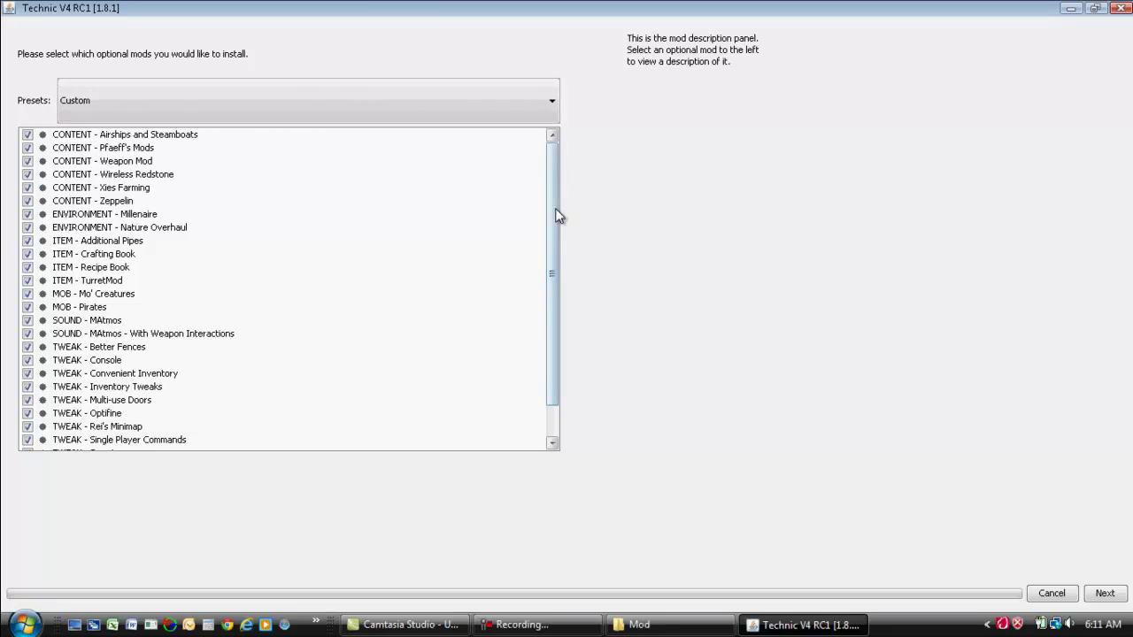
left_click_drag(558, 215, 557, 144)
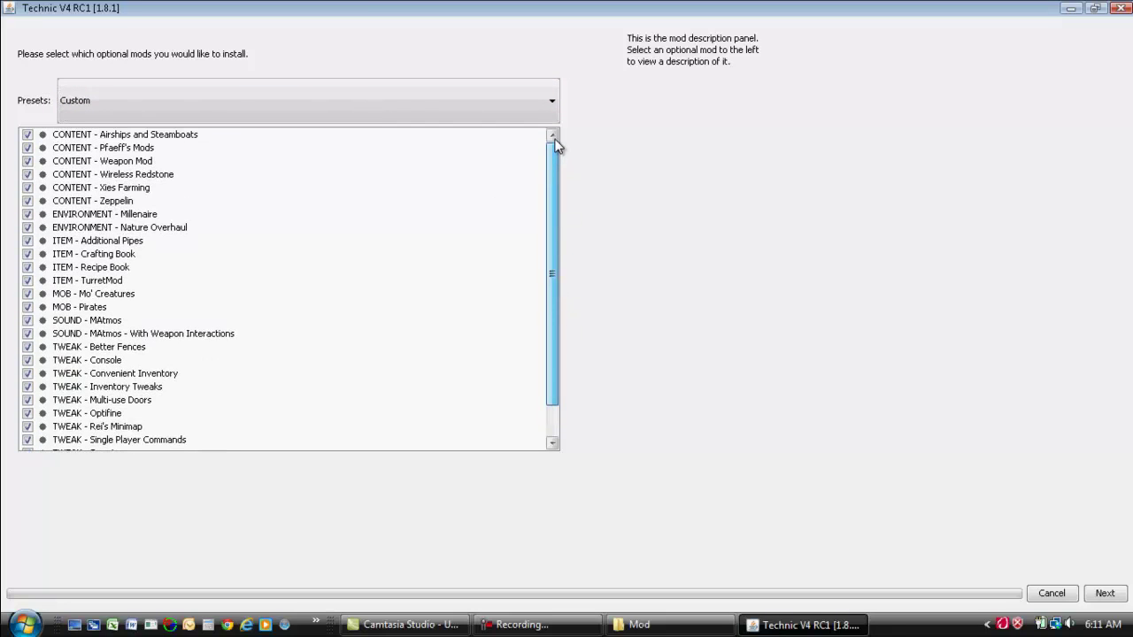
left_click(74, 95)
left_click(113, 157)
left_click(128, 116)
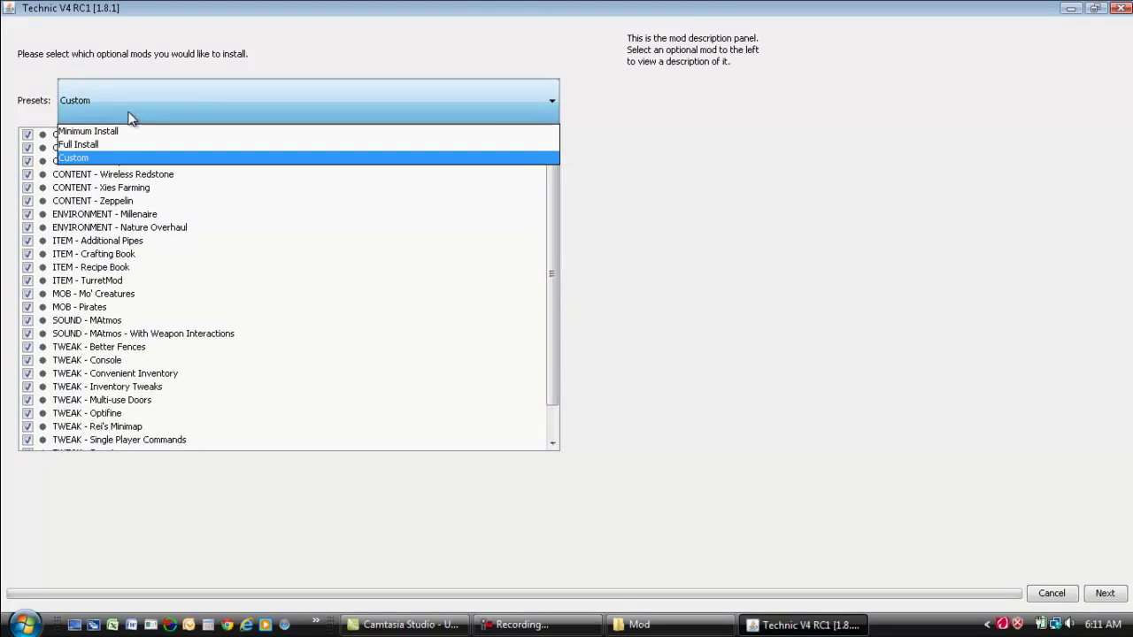
left_click(127, 145)
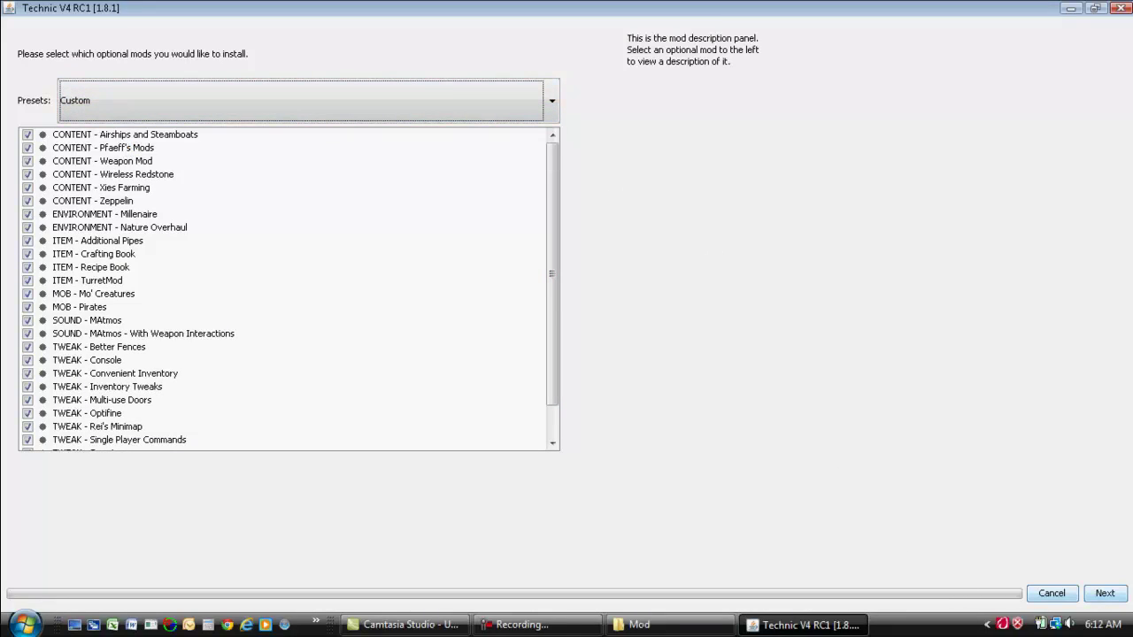
Install the selected mods, finish the installer and close the Mod folder window
left_click(1108, 596)
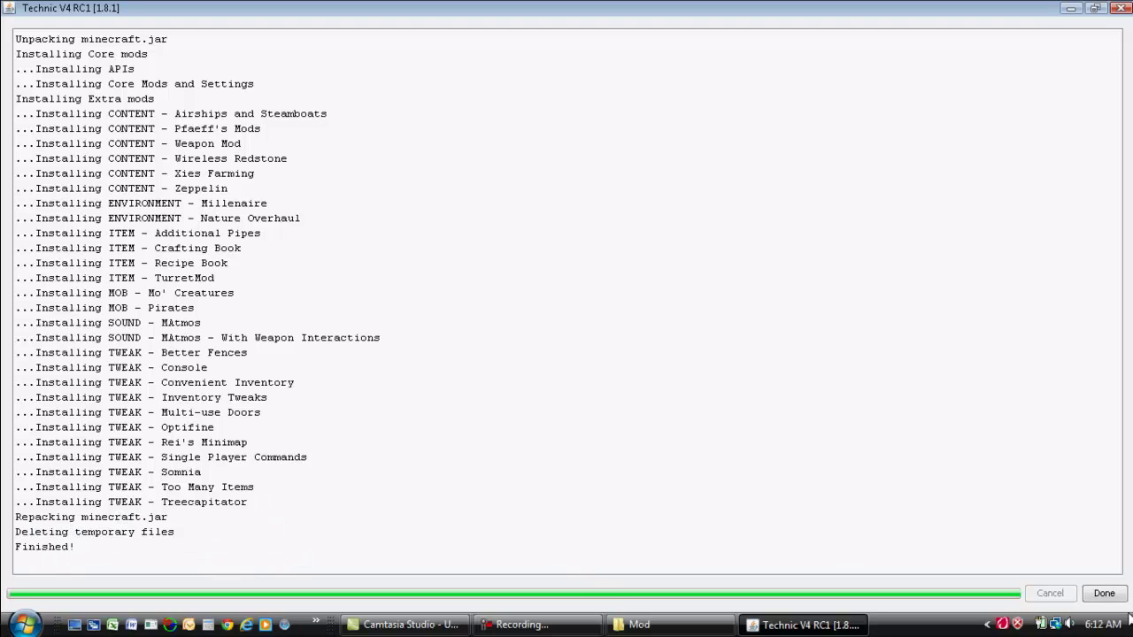
left_click(1104, 594)
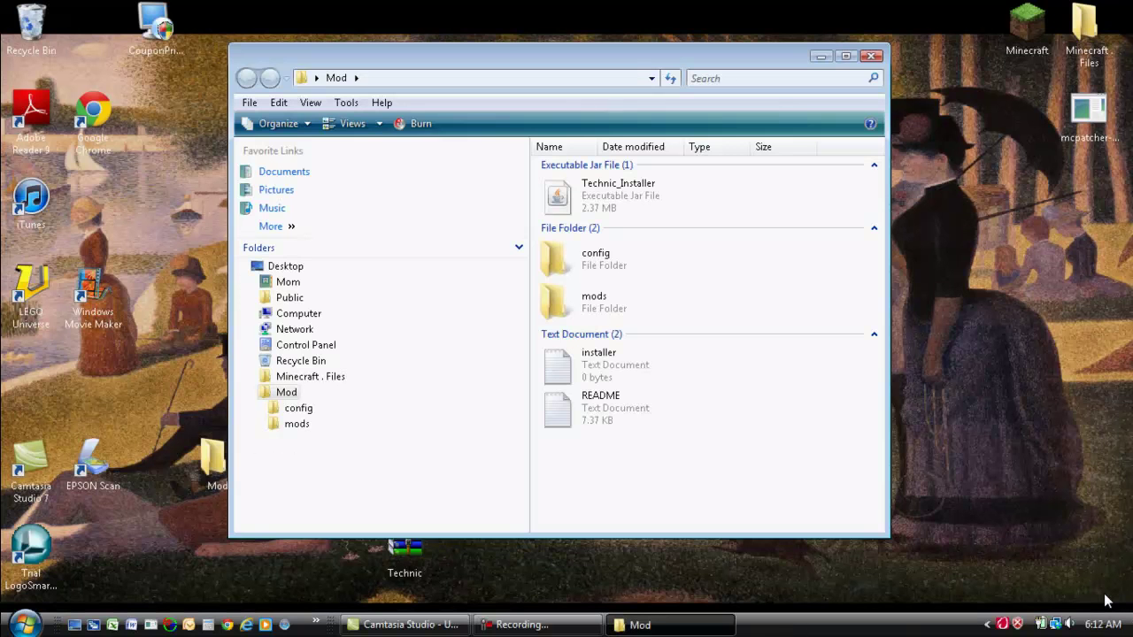
left_click(871, 56)
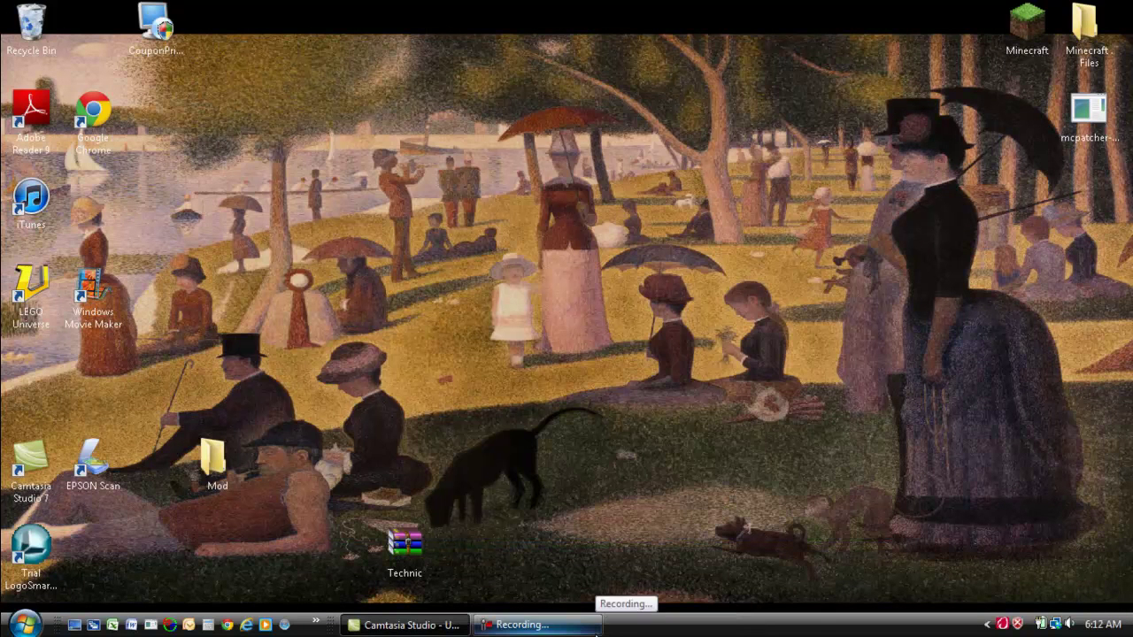